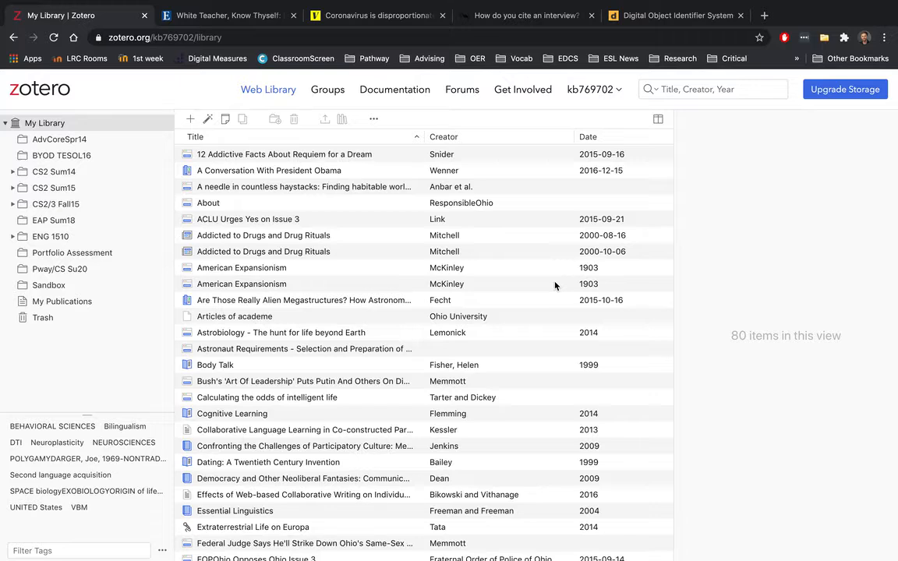
Step: Scroll the model essay down to its References page, then switch to the 'APA reference list example' document
key("ctrl+Right")
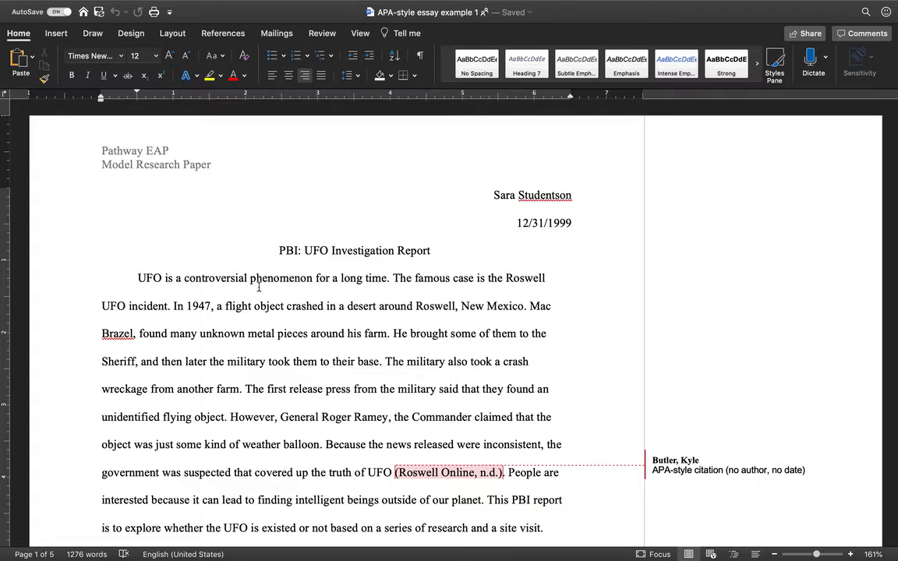
scroll(257, 289, "down", 2)
scroll(257, 289, "down", 10)
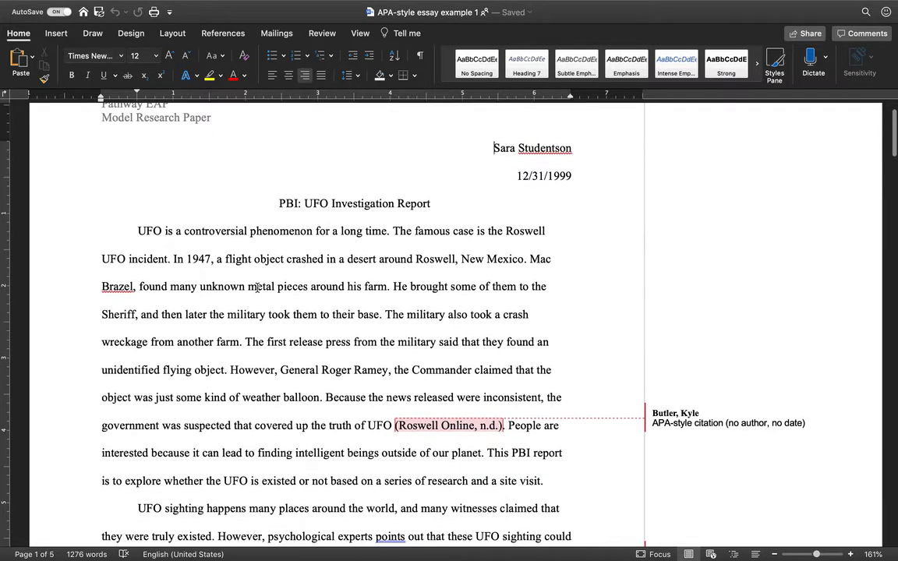
scroll(258, 289, "down", 20)
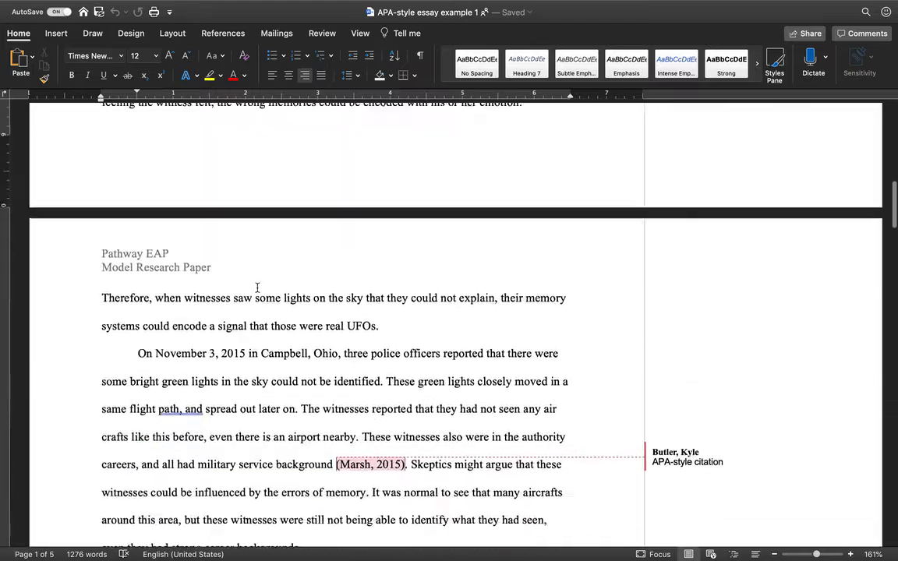
scroll(258, 289, "down", 20)
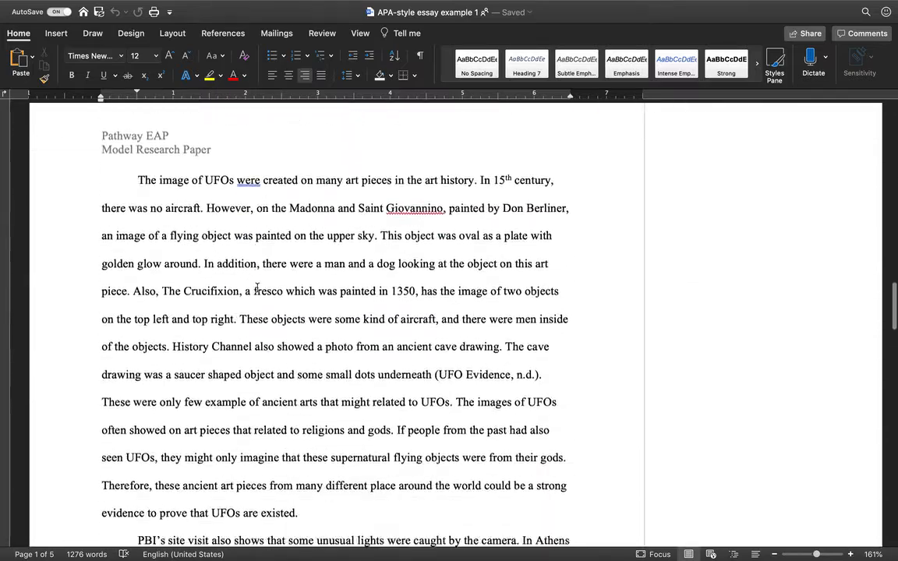
scroll(257, 289, "down", 20)
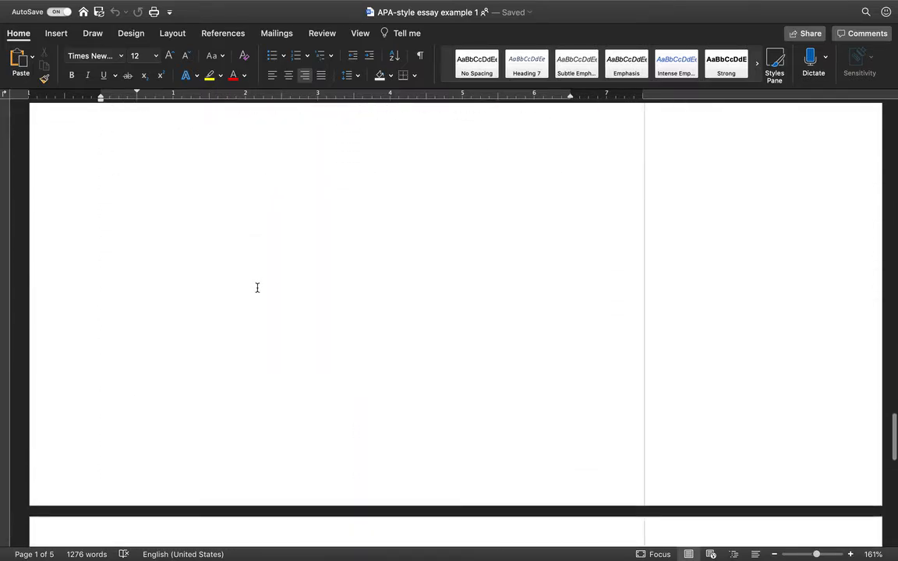
scroll(258, 288, "up", 1)
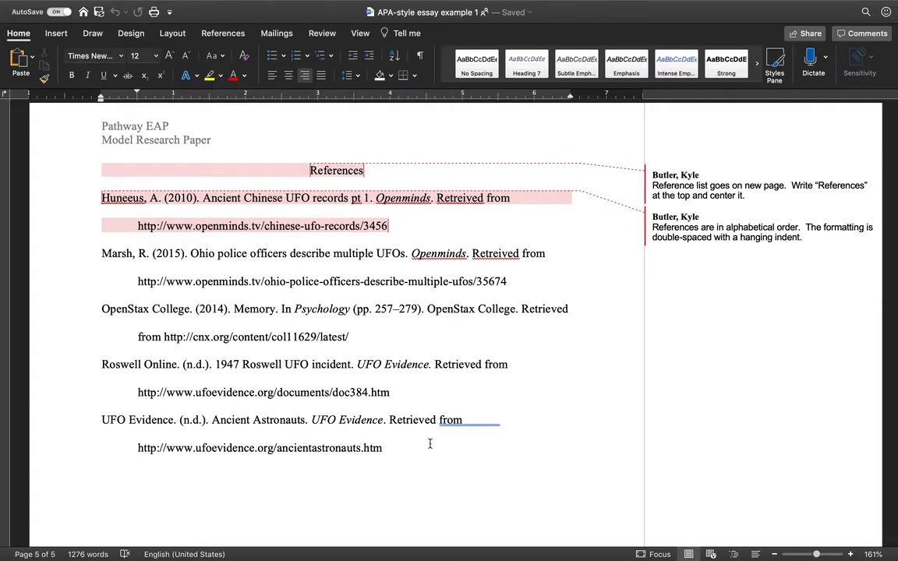
key("ctrl+Right")
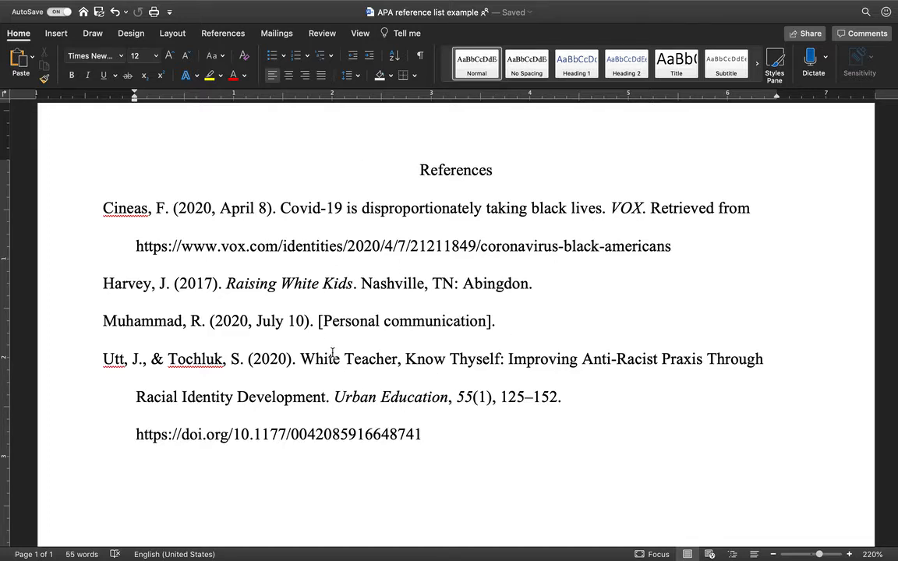
Step: Use Mission Control to go from Word back to the Chrome space with the Zotero library
key("ctrl+Up")
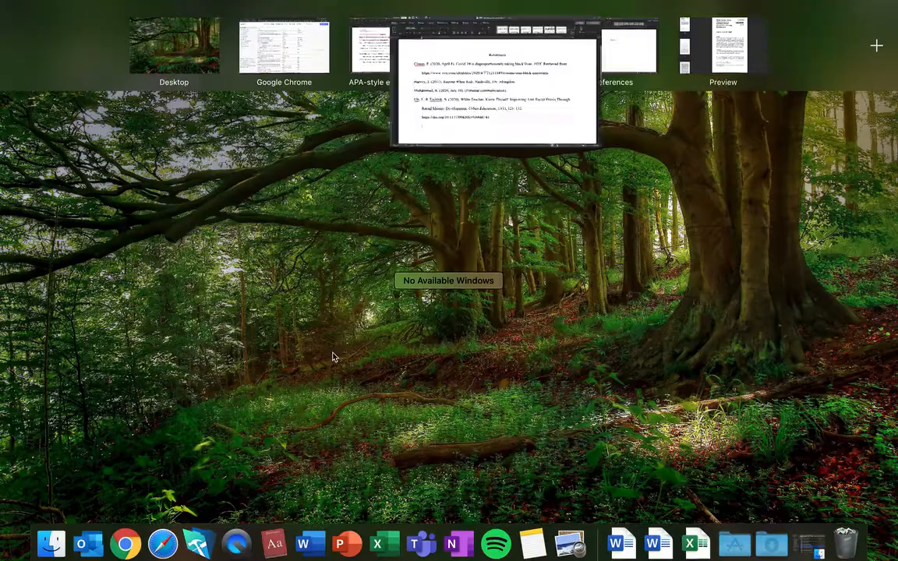
left_click(272, 53)
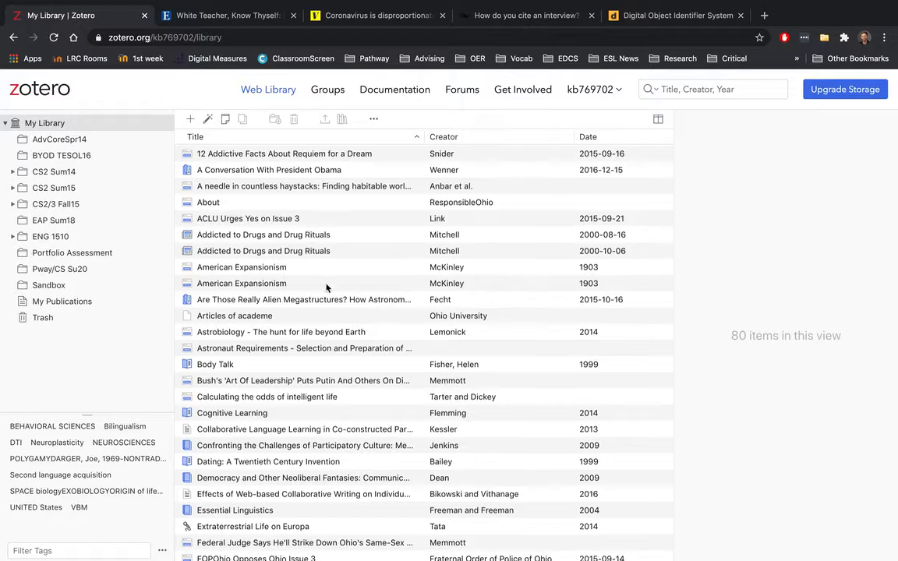
scroll(327, 288, "down", 5)
scroll(326, 289, "down", 13)
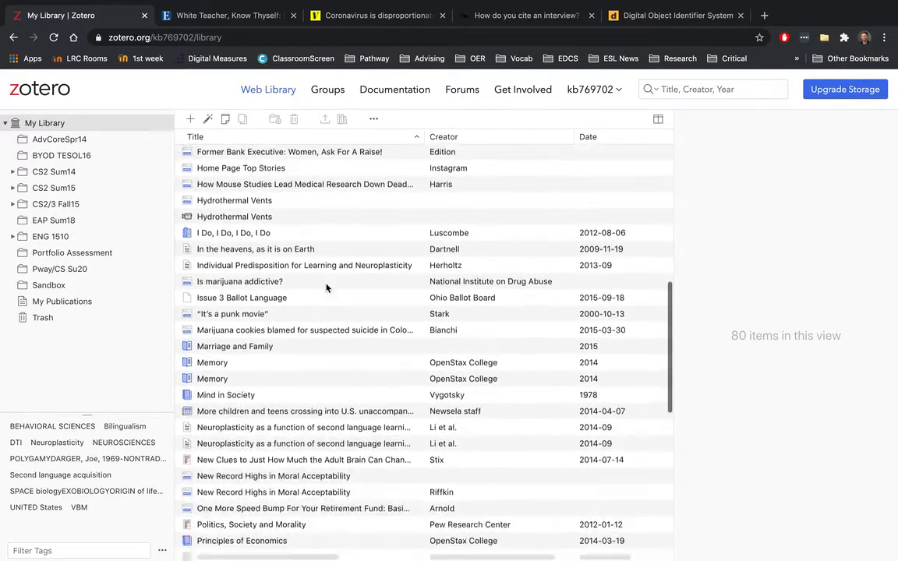
scroll(327, 289, "up", 20)
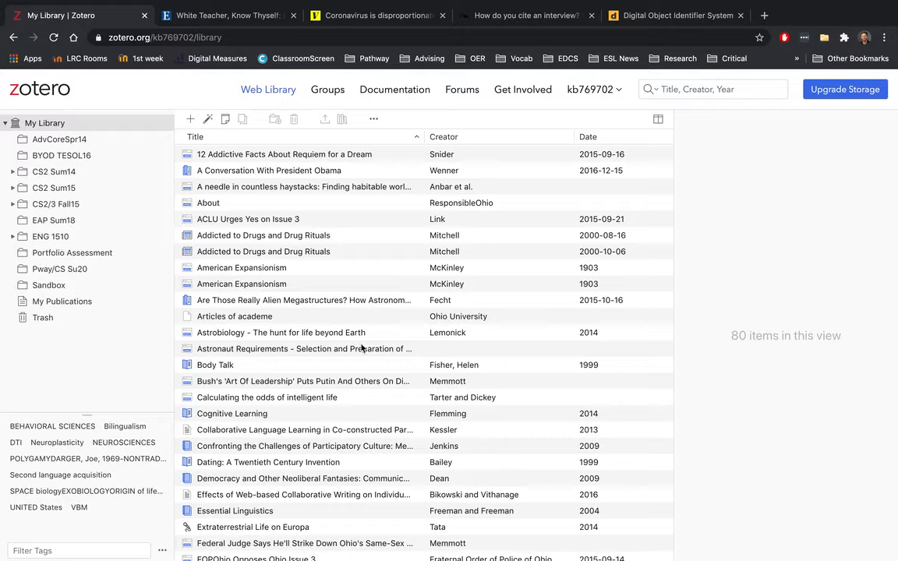
scroll(361, 349, "down", 10)
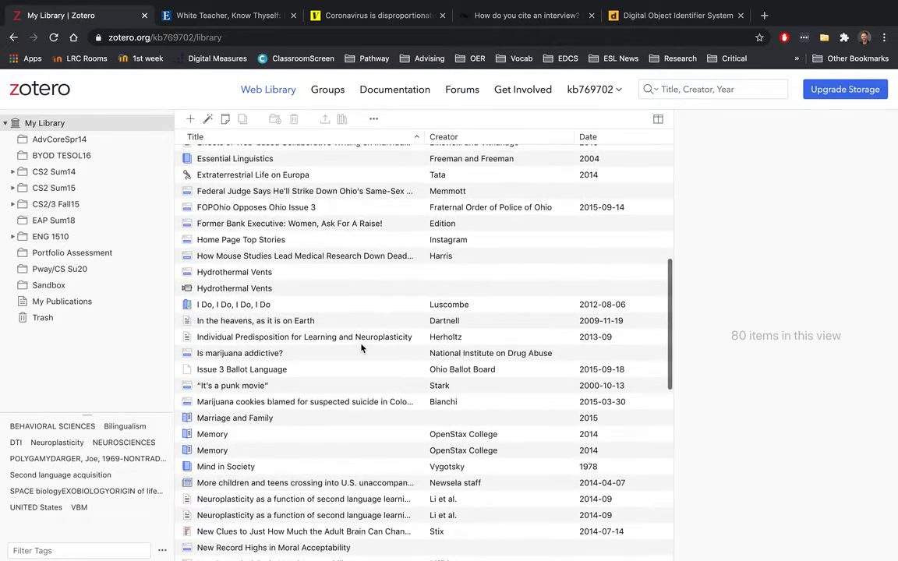
scroll(361, 348, "down", 5)
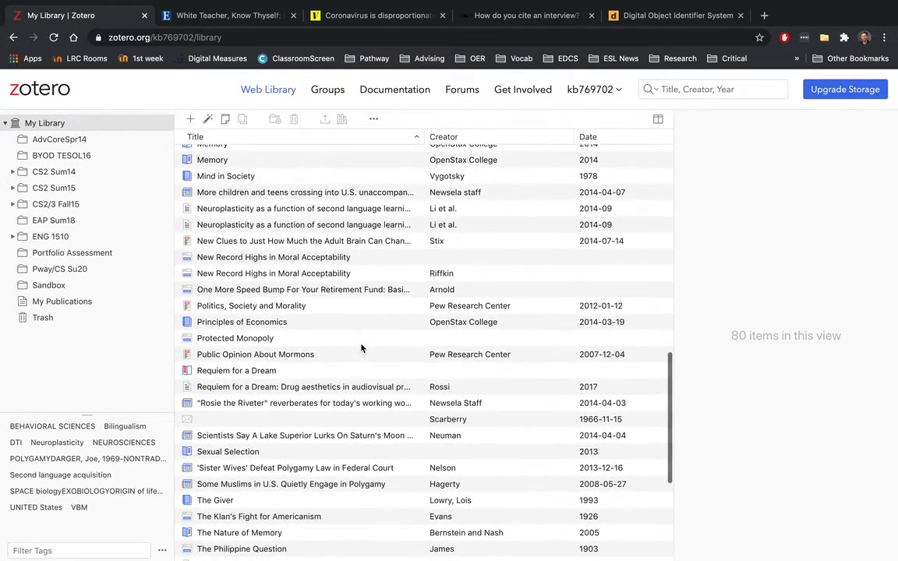
scroll(361, 348, "up", 5)
scroll(361, 349, "up", 15)
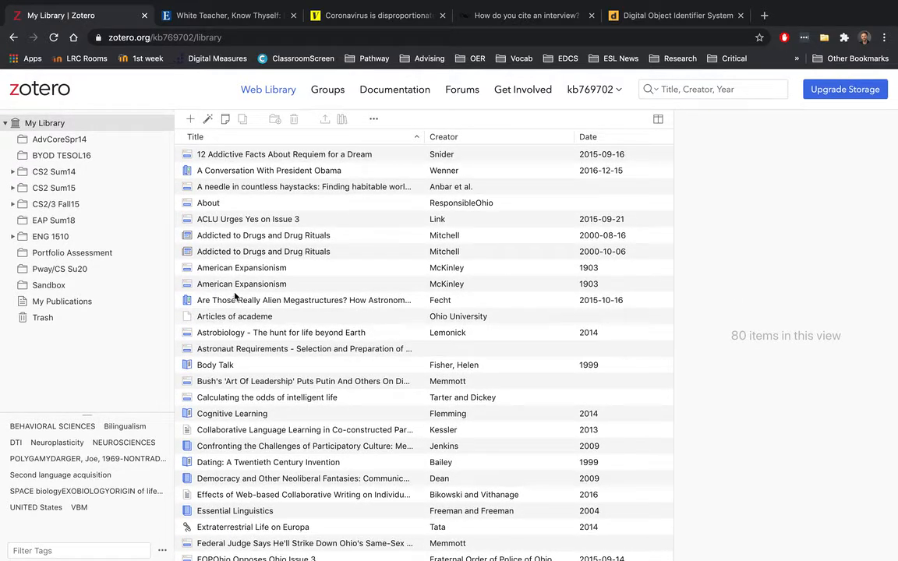
Step: Open the empty Pway/CS Su20 collection and show the New Item type list
left_click(57, 269)
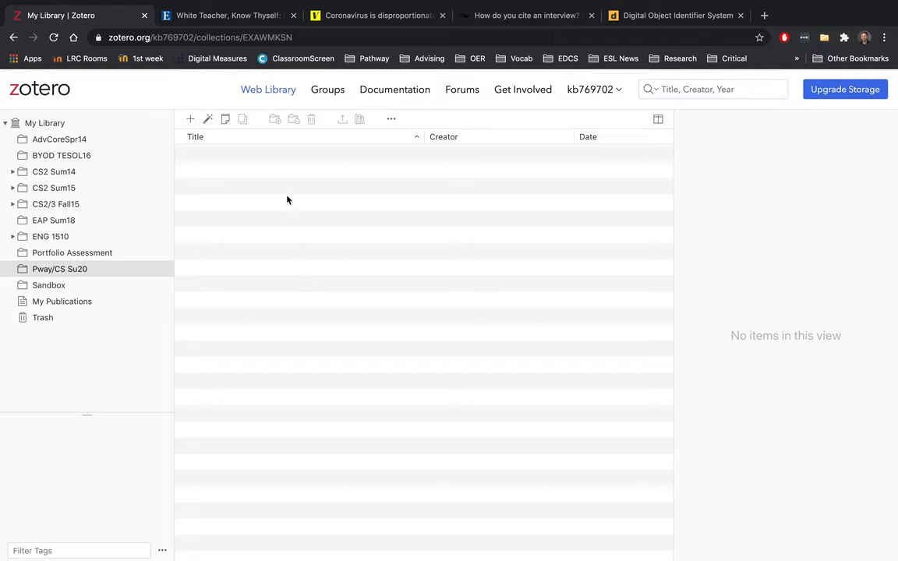
left_click(230, 14)
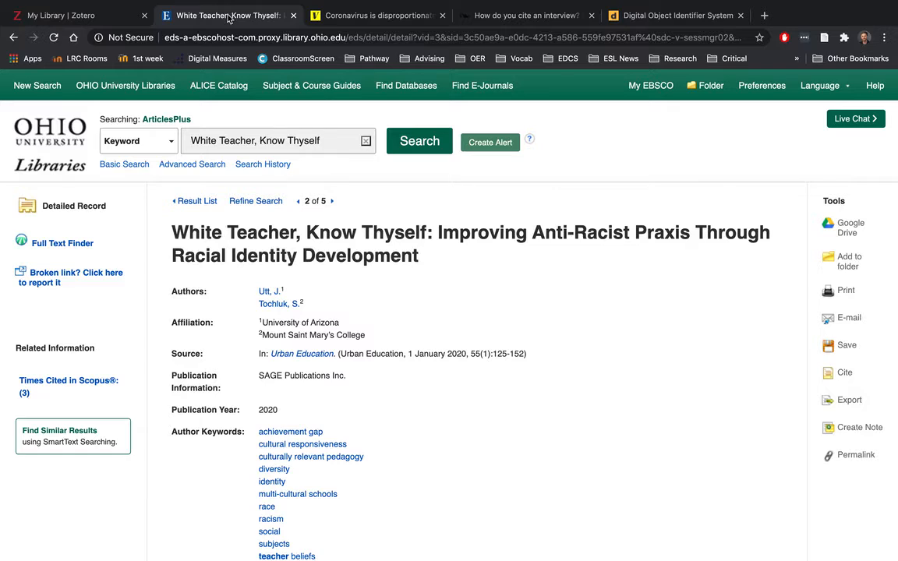
left_click(105, 19)
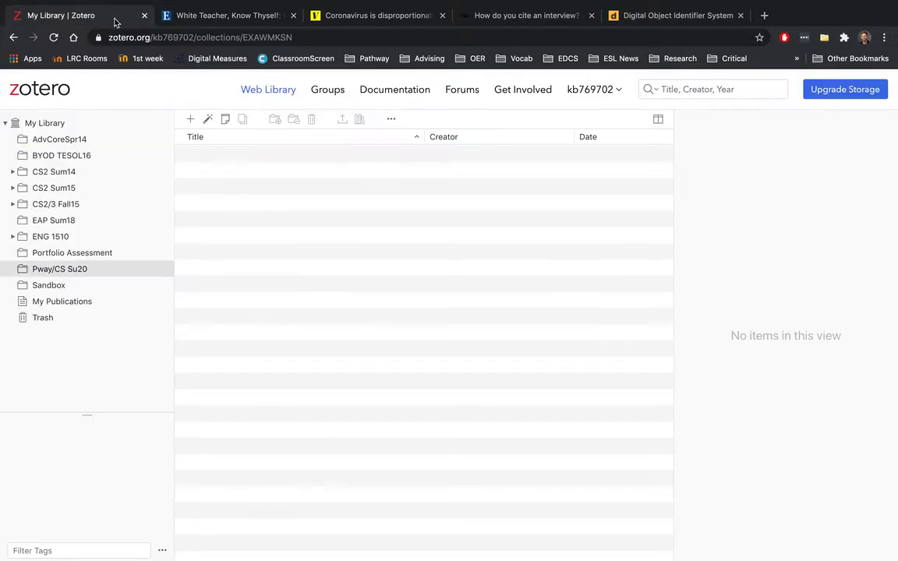
left_click(191, 121)
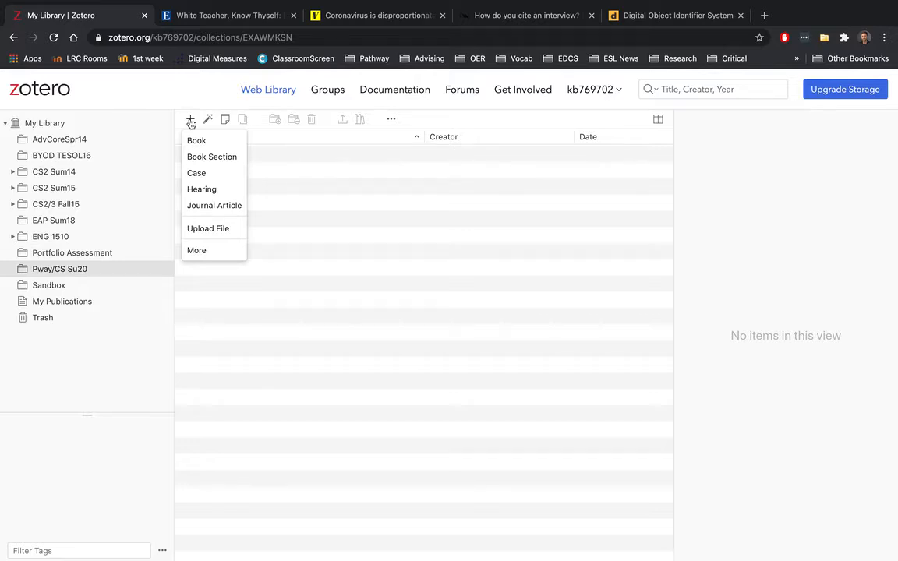
Step: Create a Journal Article titled 'White Teacher, Know Thyself: Improving Anti-Racist Praxis Through Racial Identity Development', copied from EBSCO
left_click(214, 206)
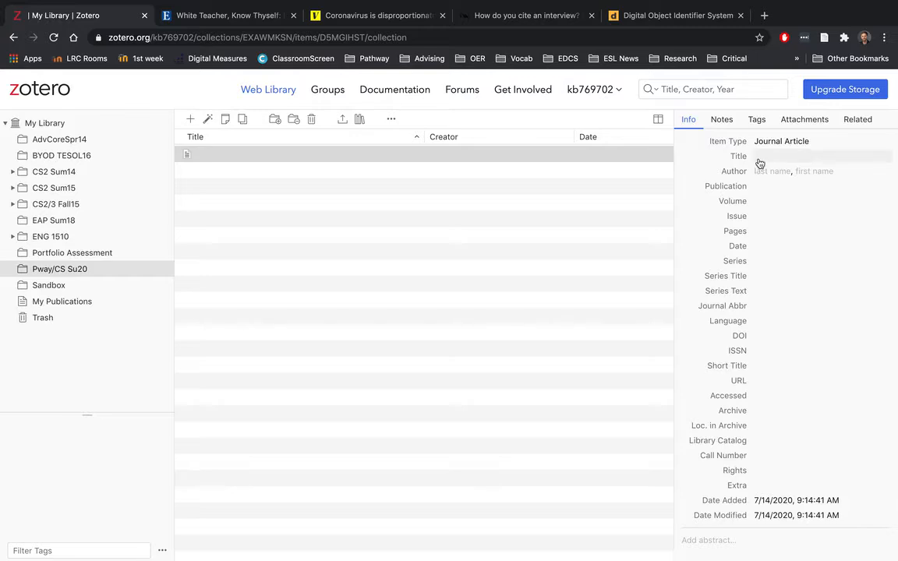
left_click(226, 14)
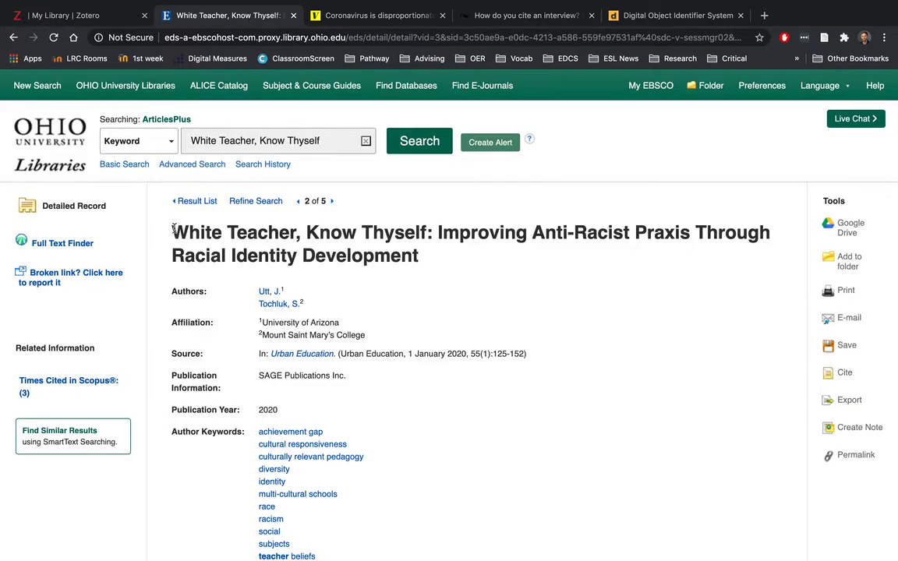
left_click_drag(171, 232, 428, 254)
key("super+c")
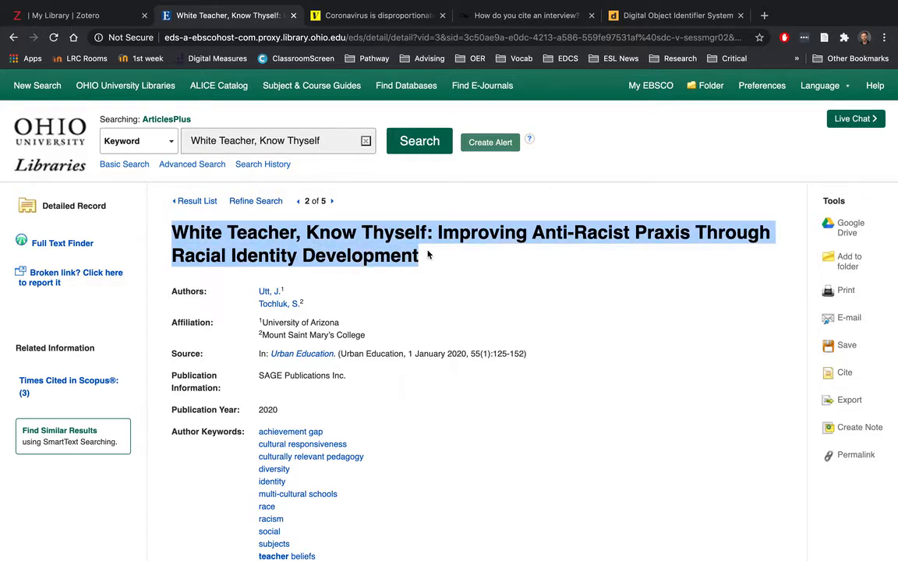
left_click(78, 16)
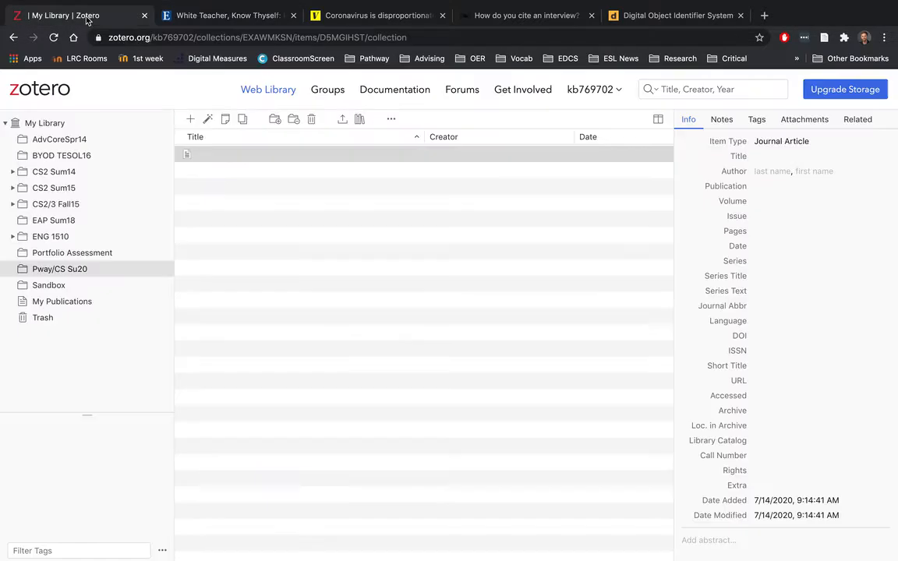
left_click(777, 155)
key("super+v")
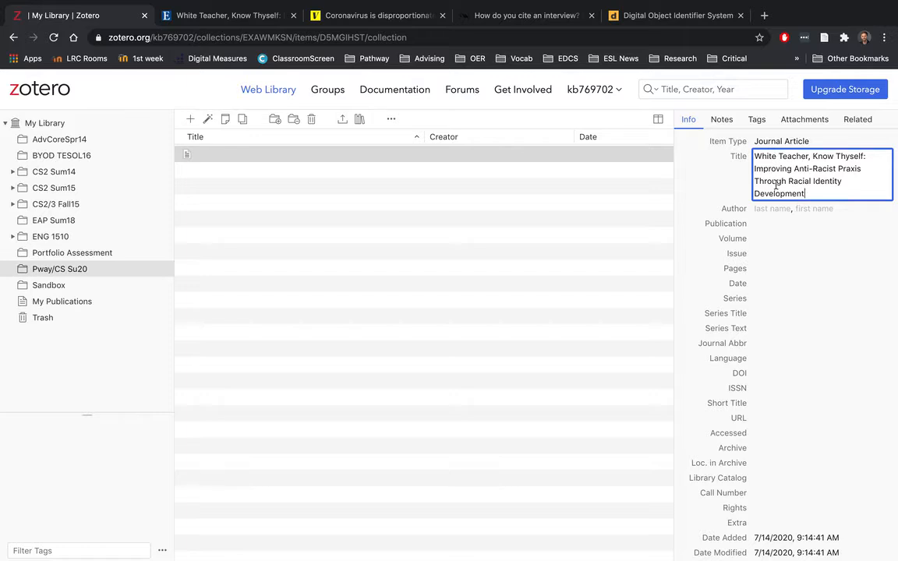
left_click(773, 208)
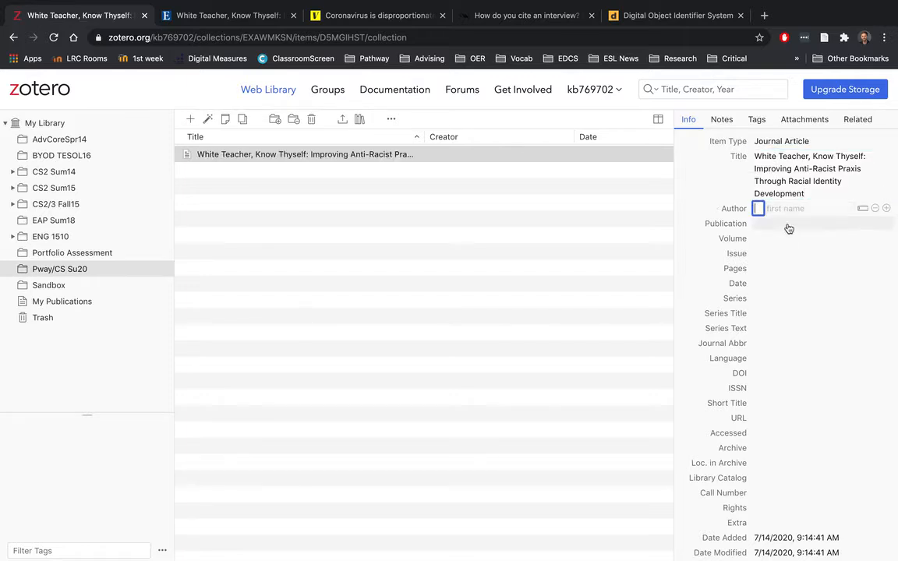
left_click(737, 202)
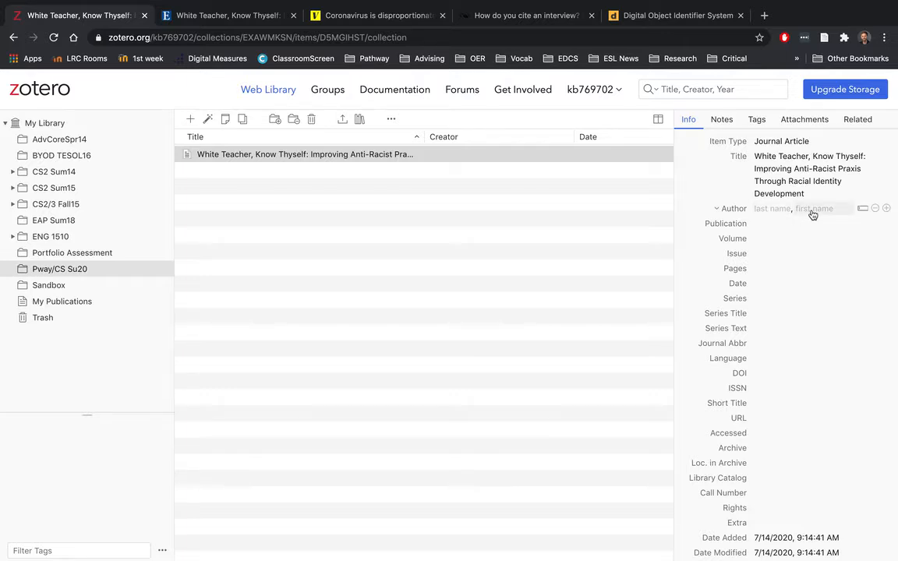
left_click(225, 17)
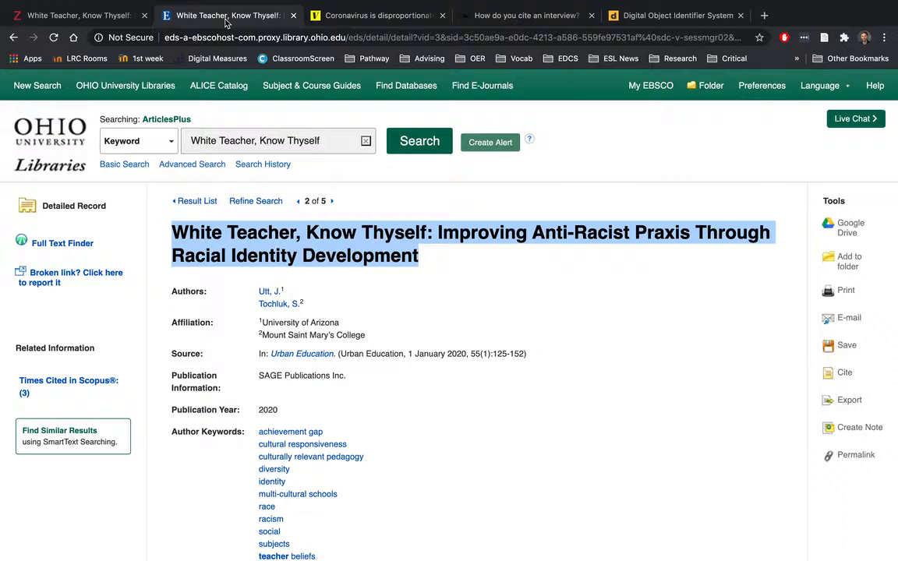
Step: Enter the first author as Utt, J, checking the EBSCO record
left_click(328, 256)
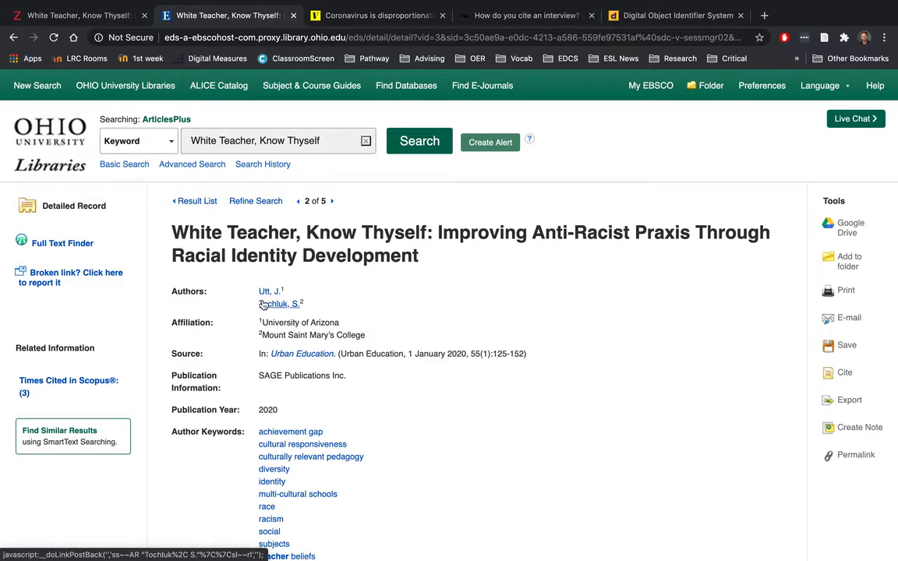
left_click(96, 17)
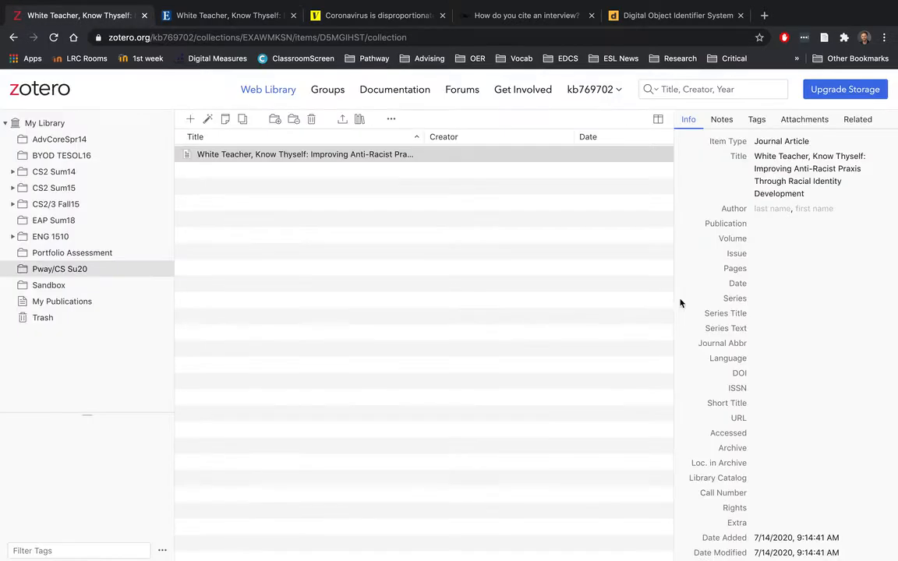
left_click(764, 208)
type("Utt")
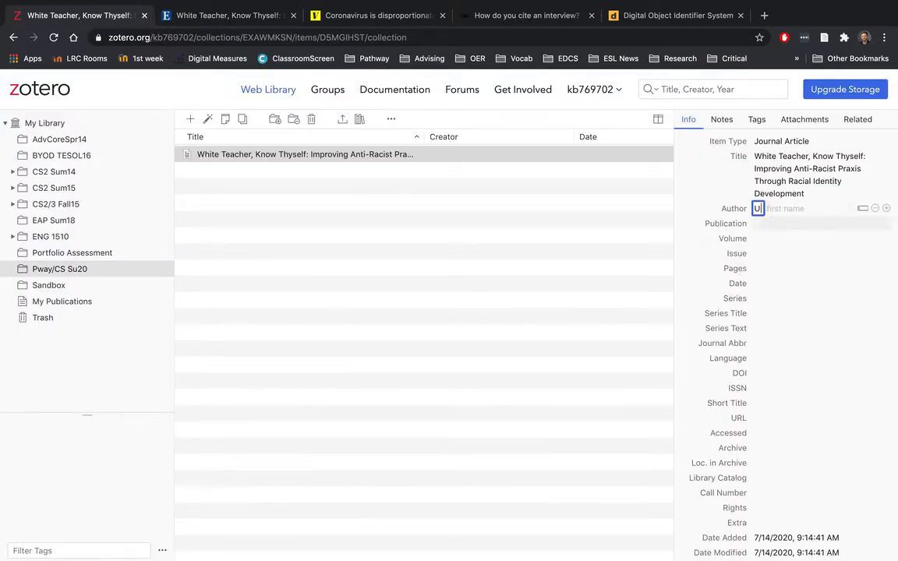
left_click(791, 209)
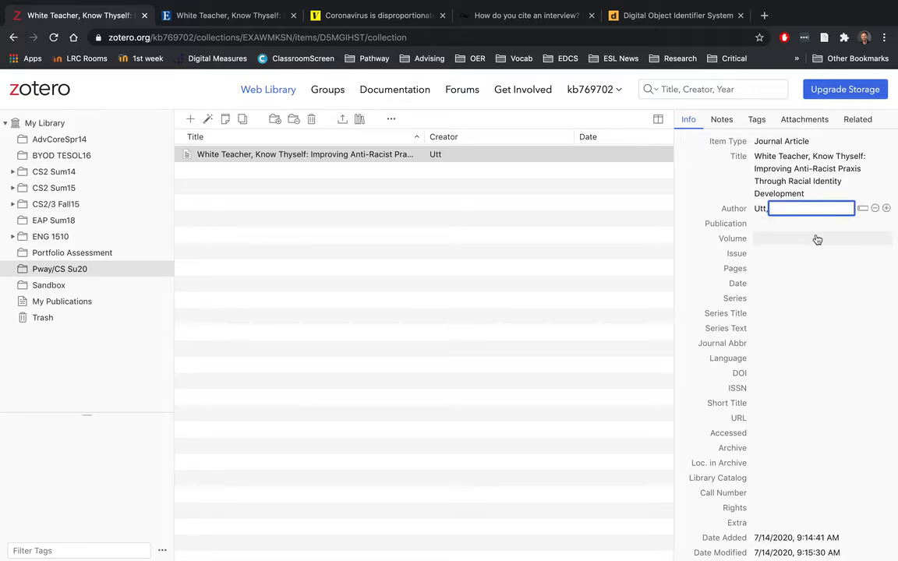
type("J.")
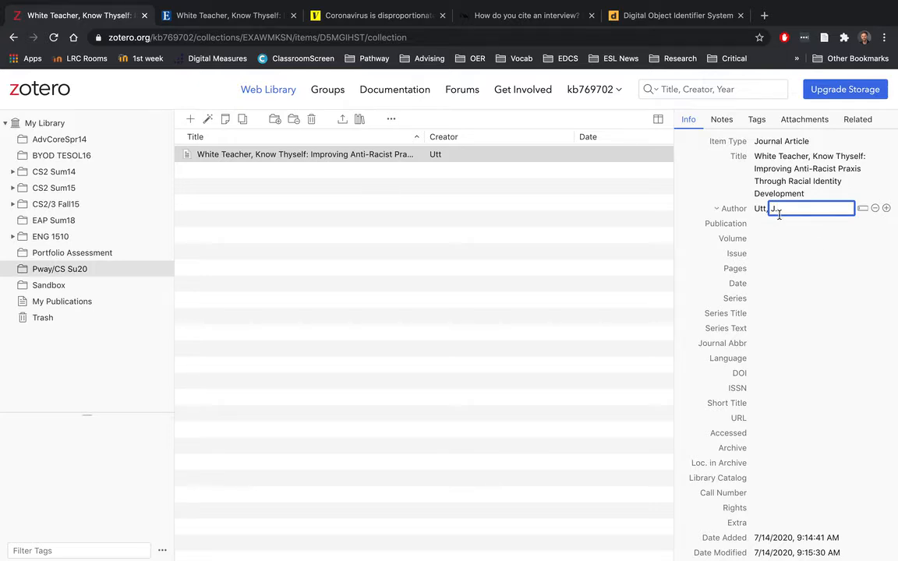
left_click(234, 17)
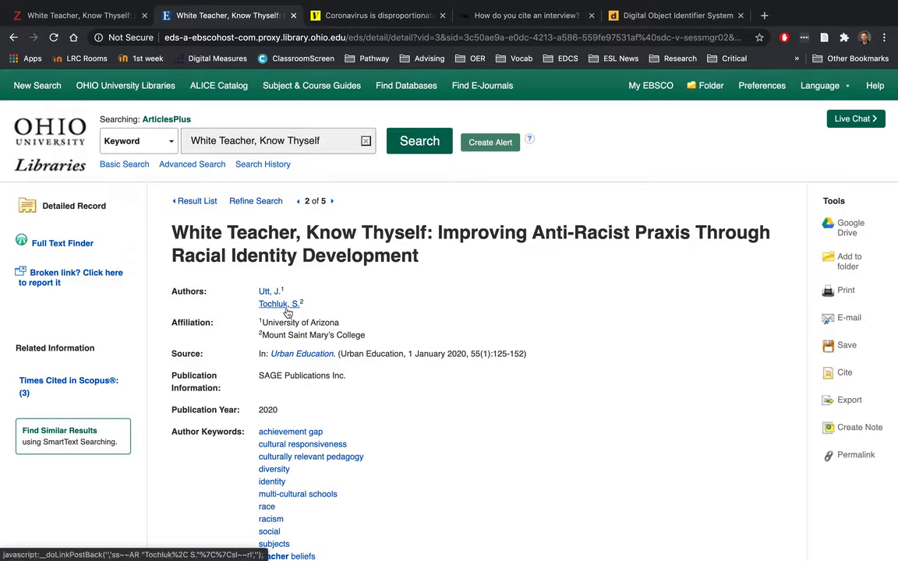
left_click(102, 17)
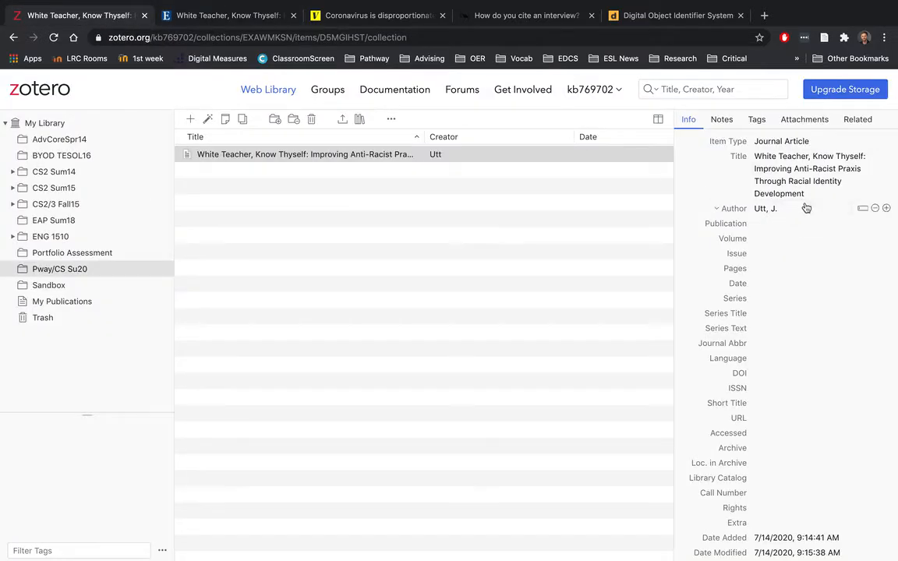
Step: Add a second author row and enter Tochluk, S
left_click(886, 210)
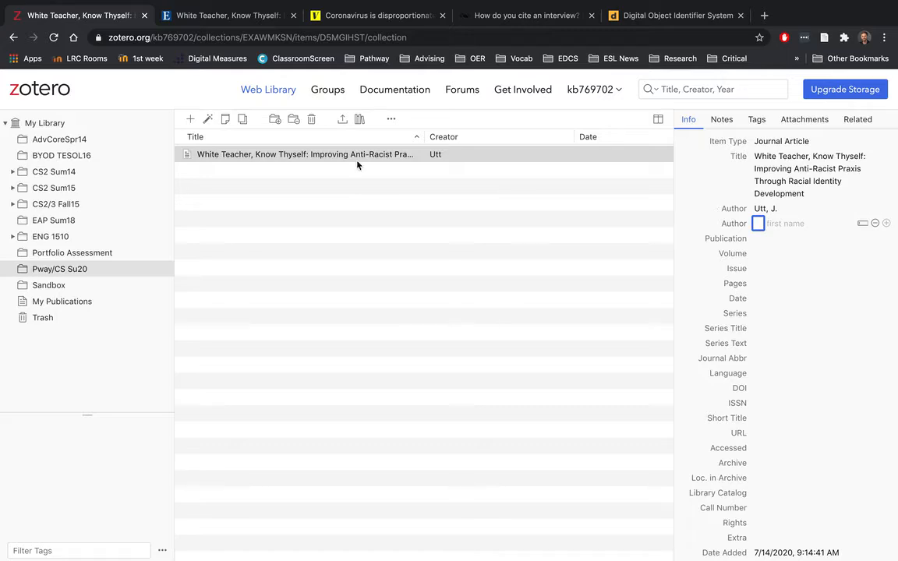
left_click(226, 15)
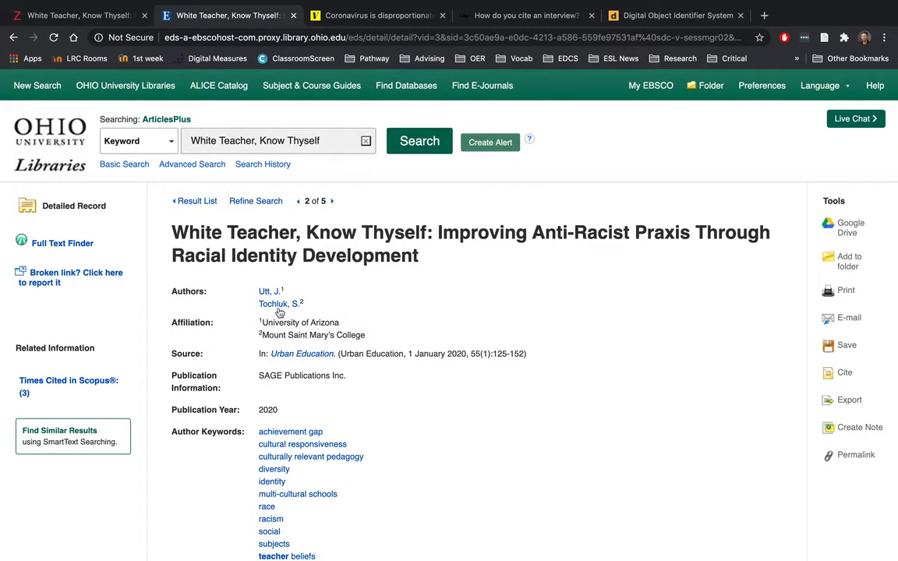
left_click(85, 16)
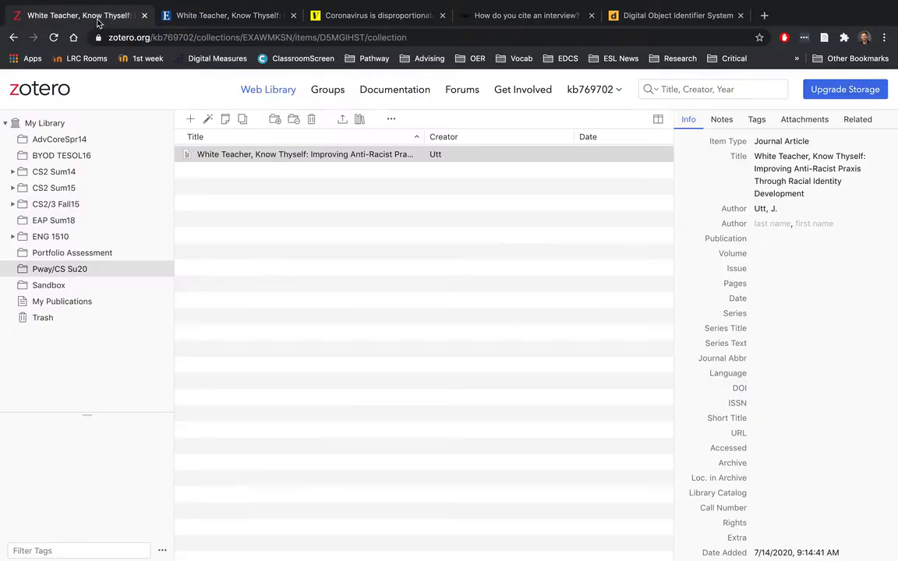
left_click(772, 226)
type("To")
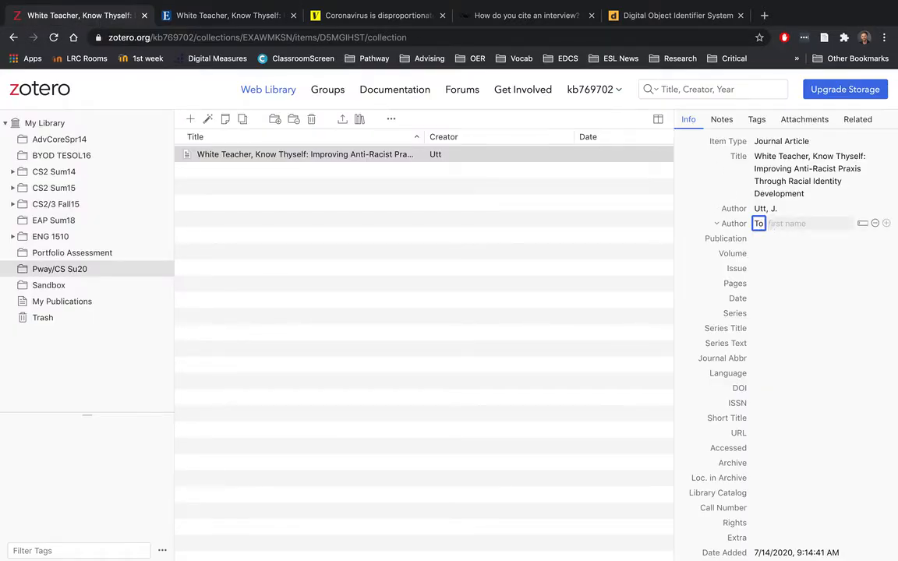
type("chluk")
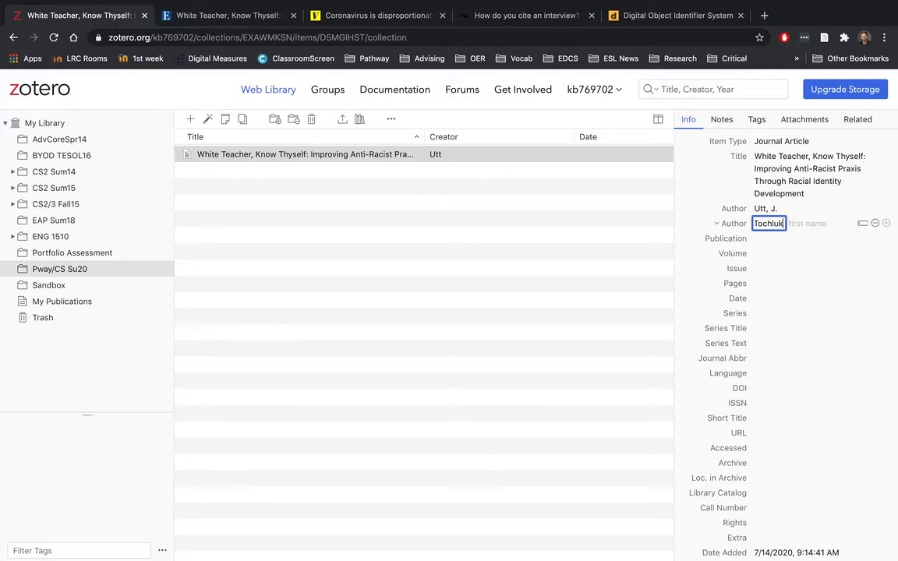
left_click(806, 224)
type("S.")
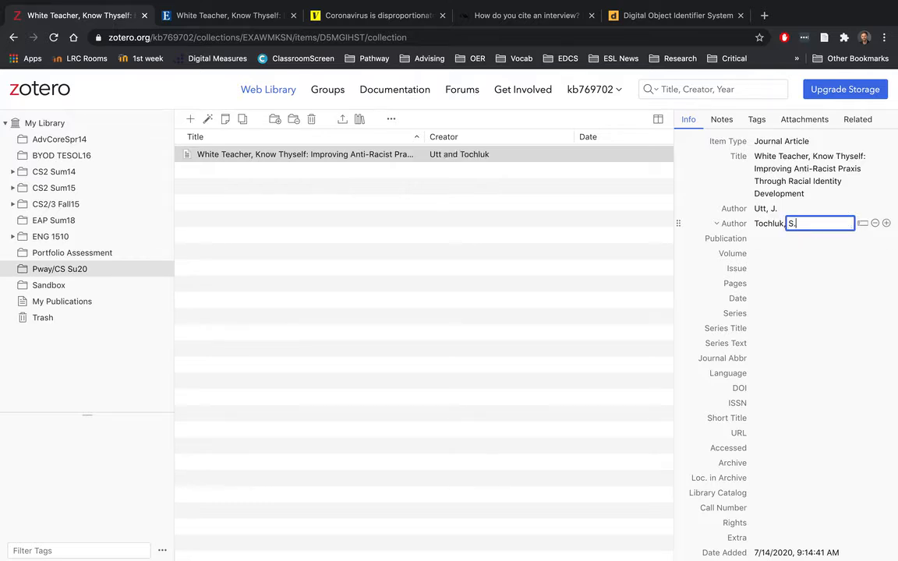
left_click(694, 249)
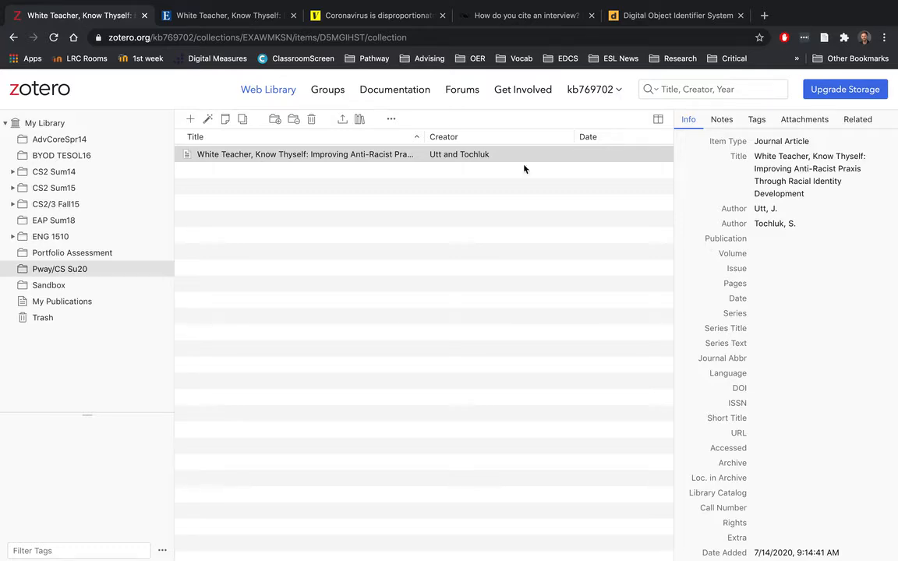
Step: Set the article's Publication to 'Urban Education' as shown in the EBSCO record
left_click(236, 16)
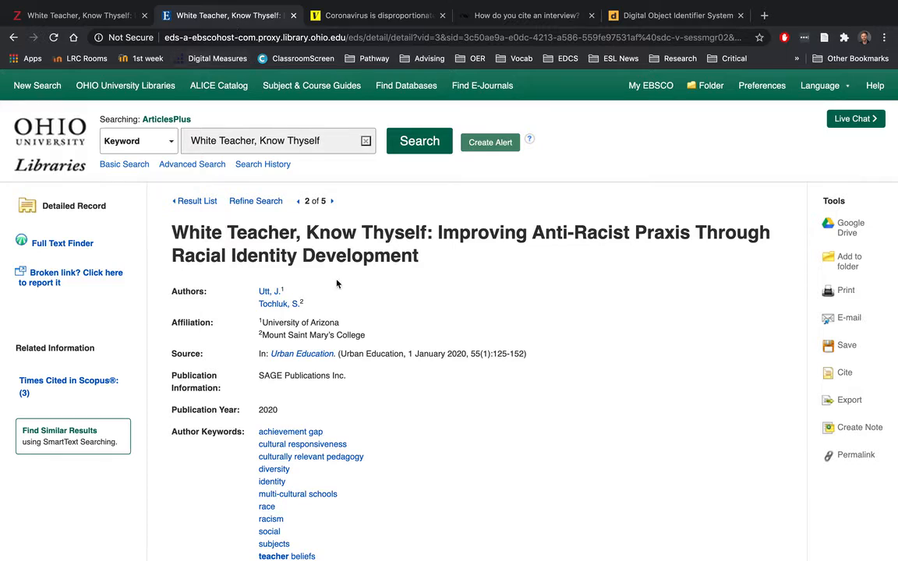
scroll(337, 283, "down", 1)
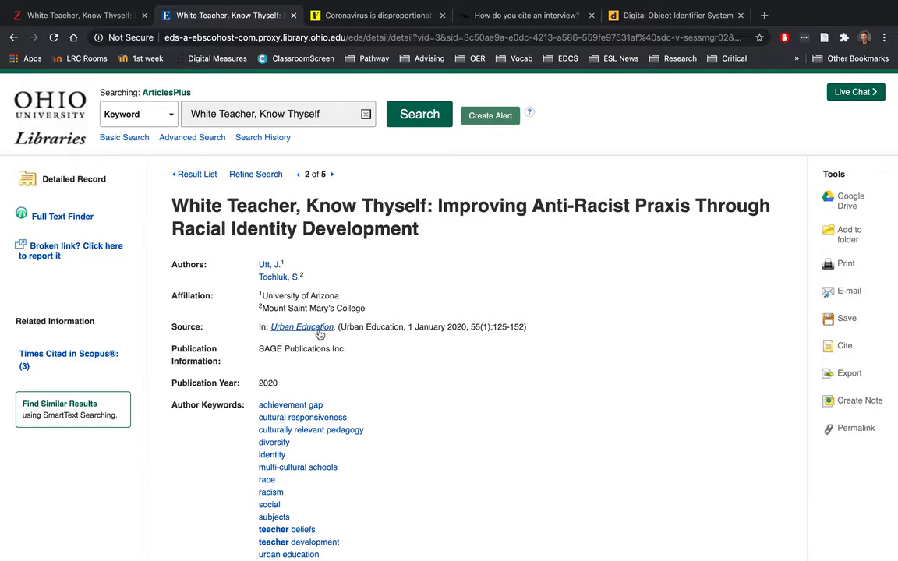
left_click(86, 16)
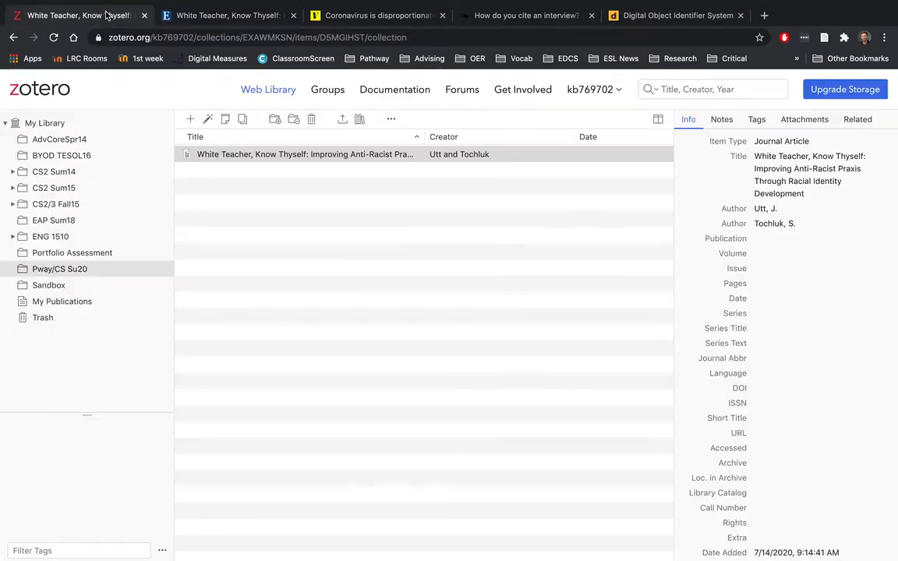
left_click(765, 238)
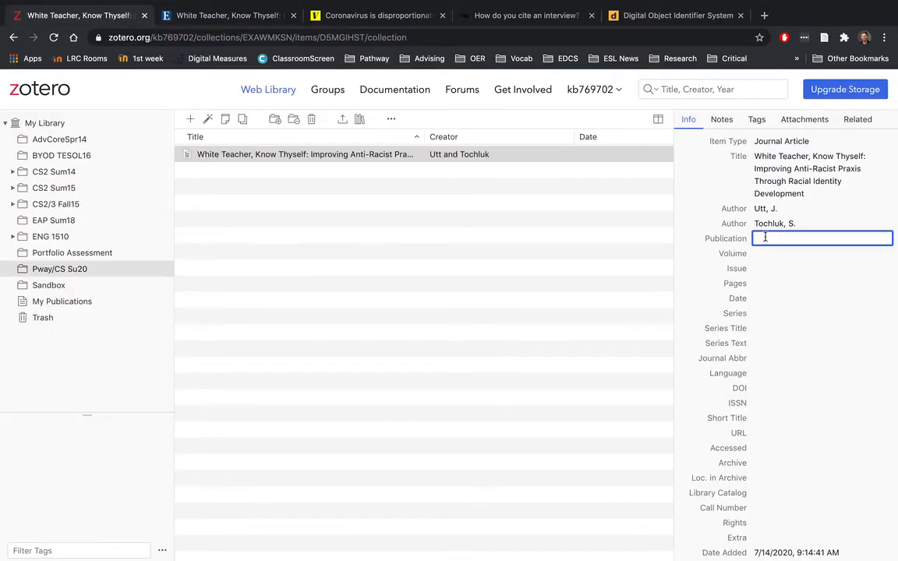
type("Urban Education")
left_click(681, 280)
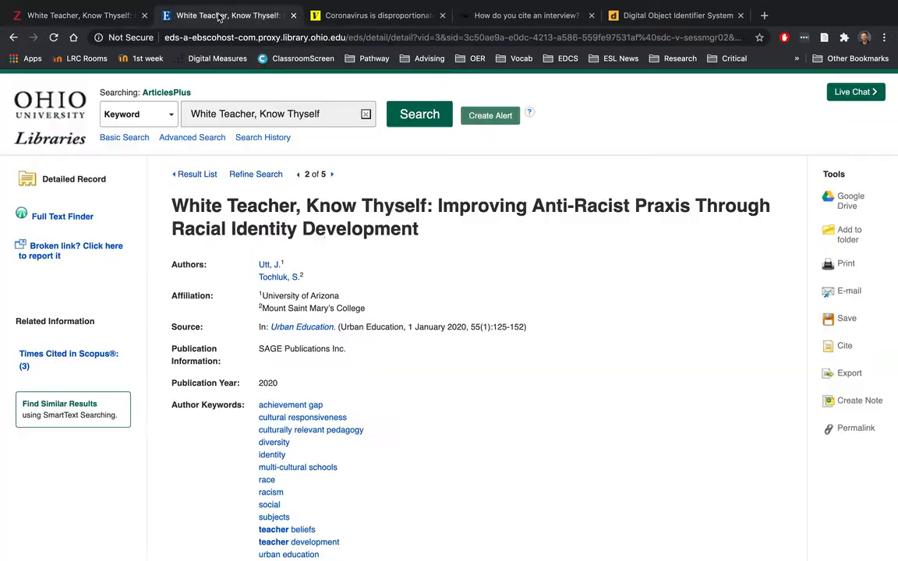
left_click(198, 16)
Step: Enter Volume 55 and Issue 1 for the journal article
left_click(97, 18)
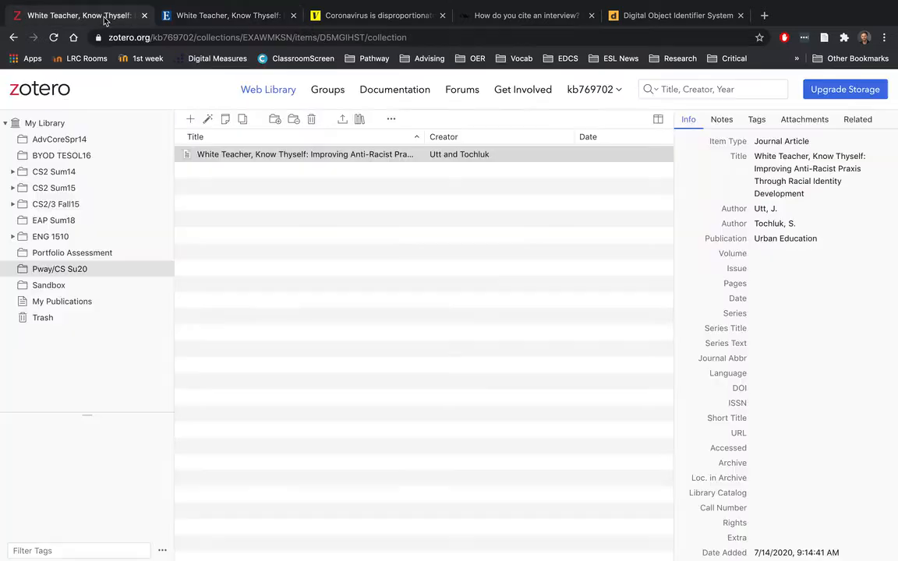
left_click(763, 255)
type("55")
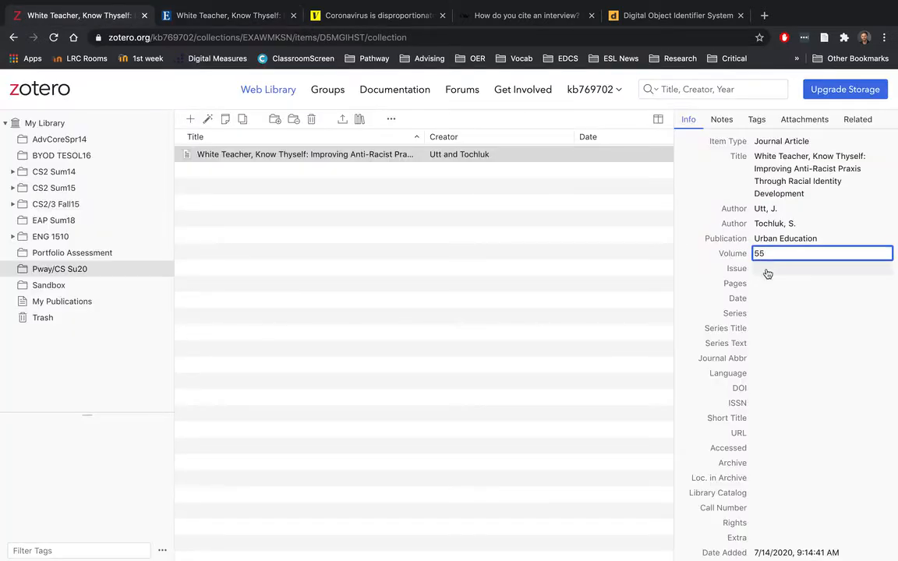
key("Tab")
type("1")
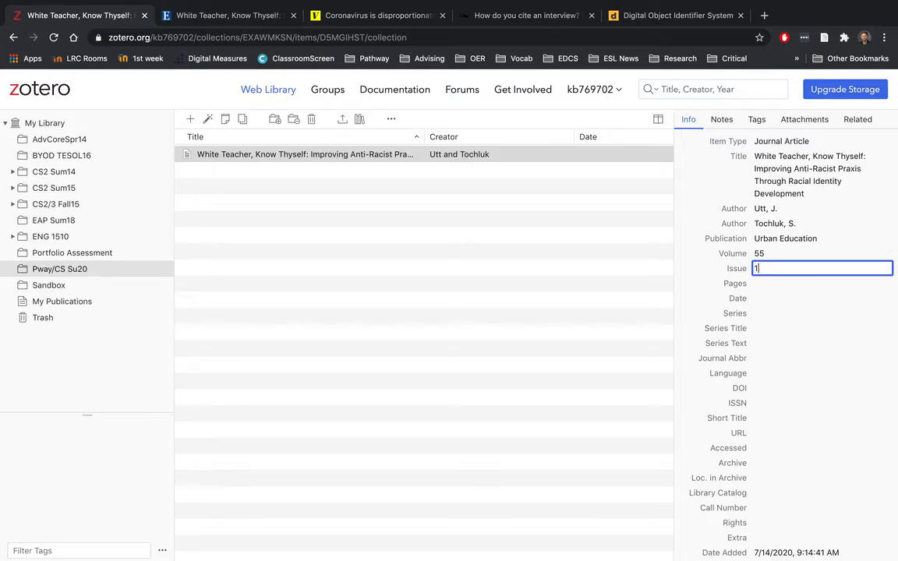
key("Return")
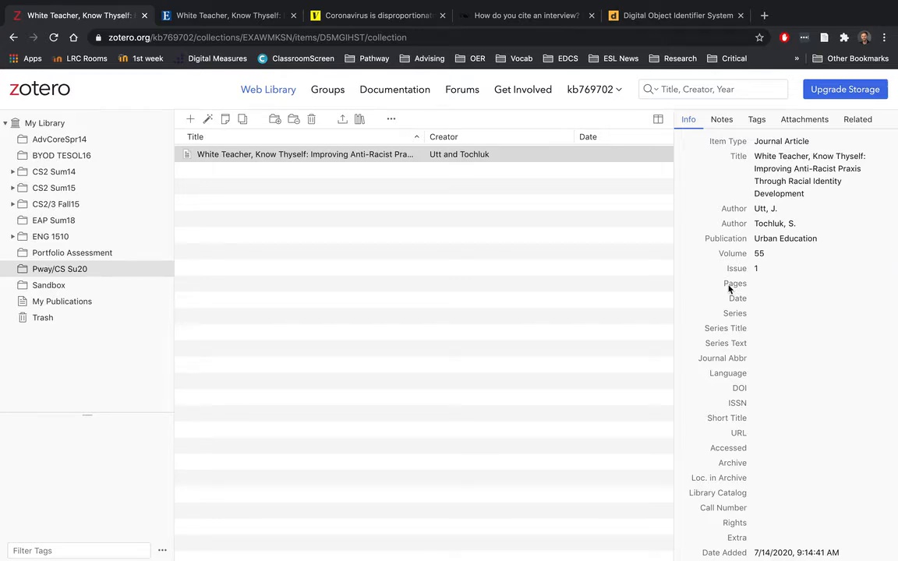
Step: Enter Pages 125-152 after checking the page range in the EBSCO record
left_click(207, 16)
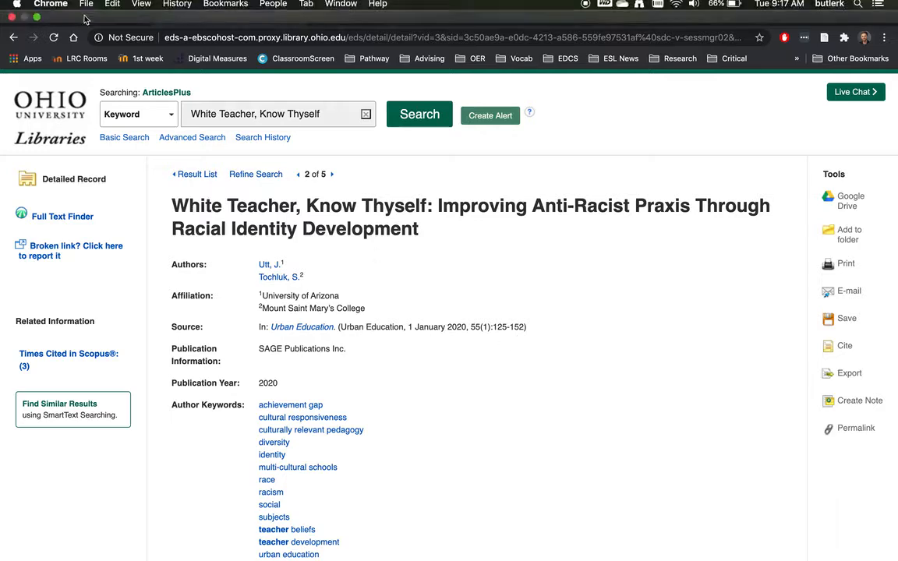
left_click(78, 14)
left_click(735, 280)
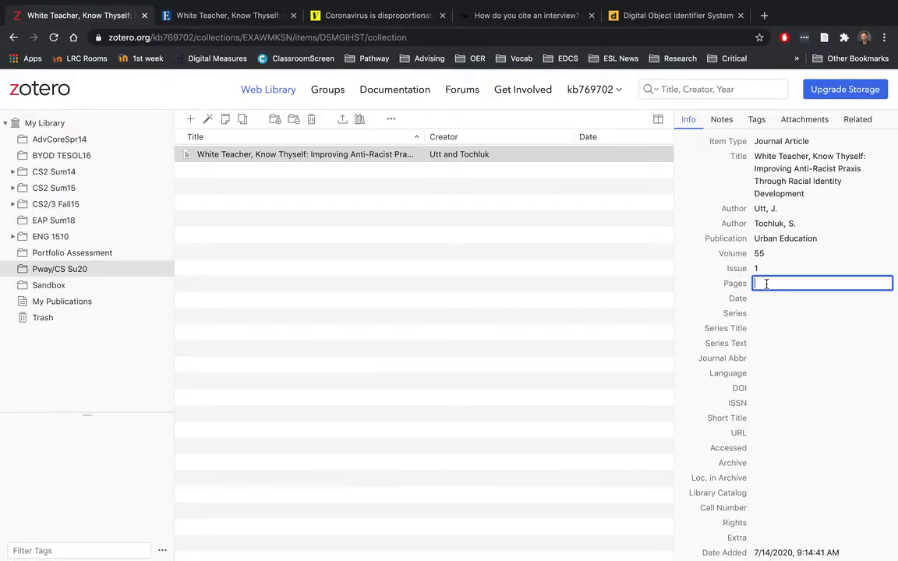
type("125-152")
key("Return")
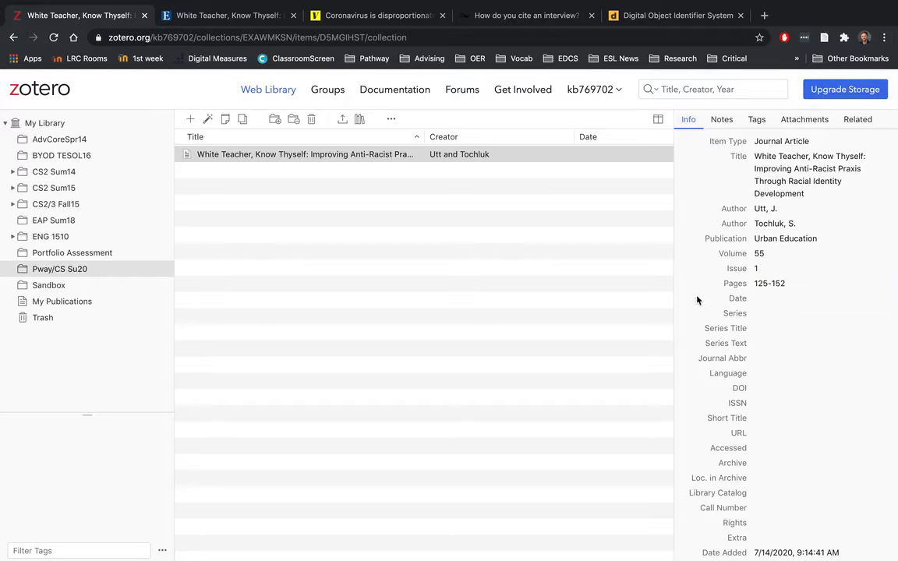
left_click(179, 16)
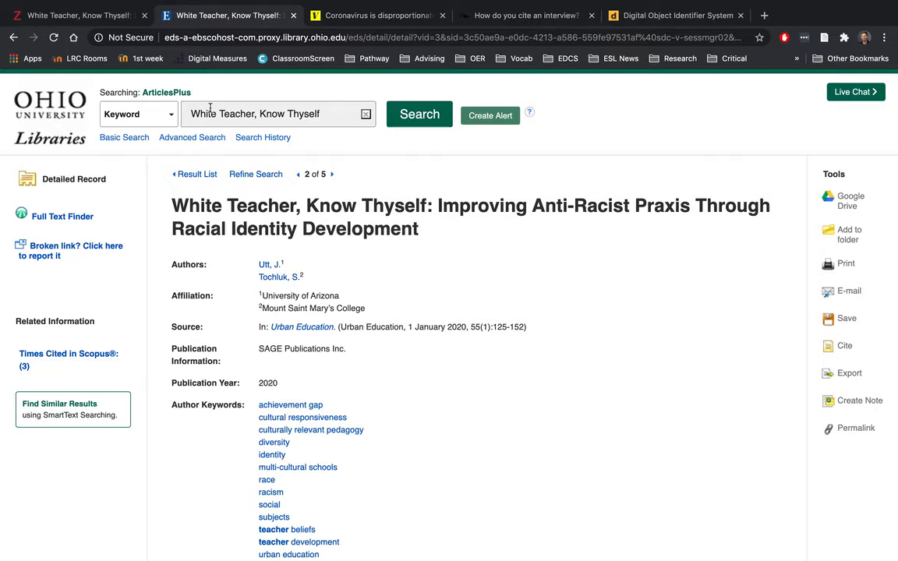
Step: Set the article's Date field to 1/1/2020
left_click(88, 17)
left_click(764, 297)
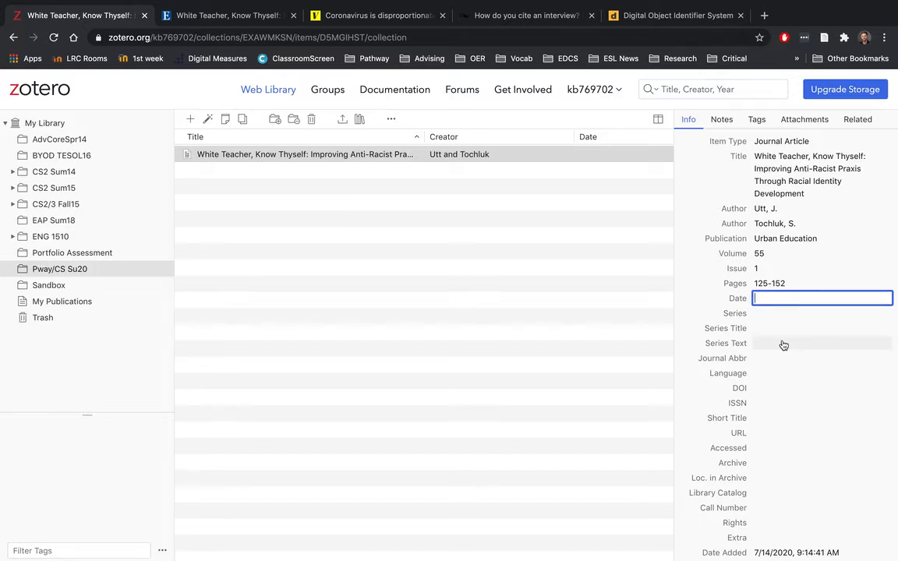
type("1/1/2020")
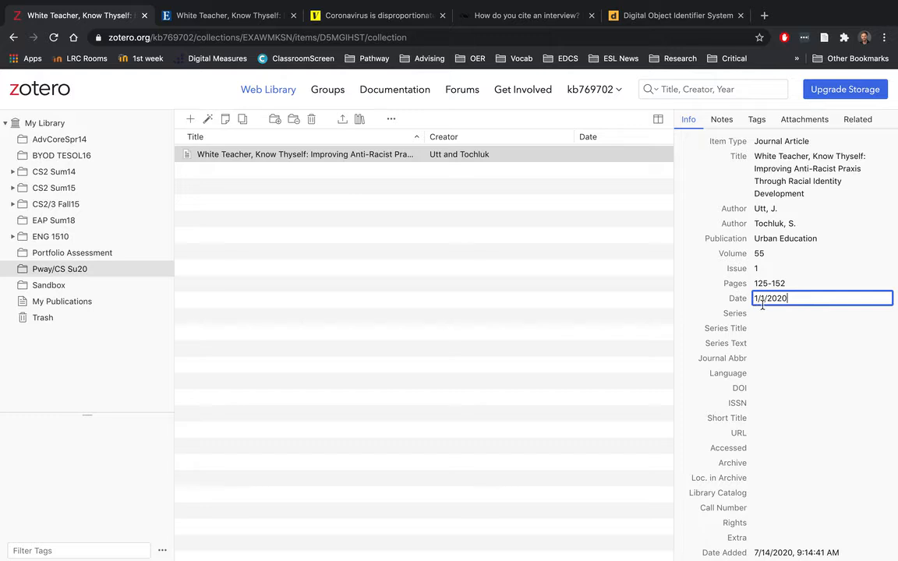
key("Return")
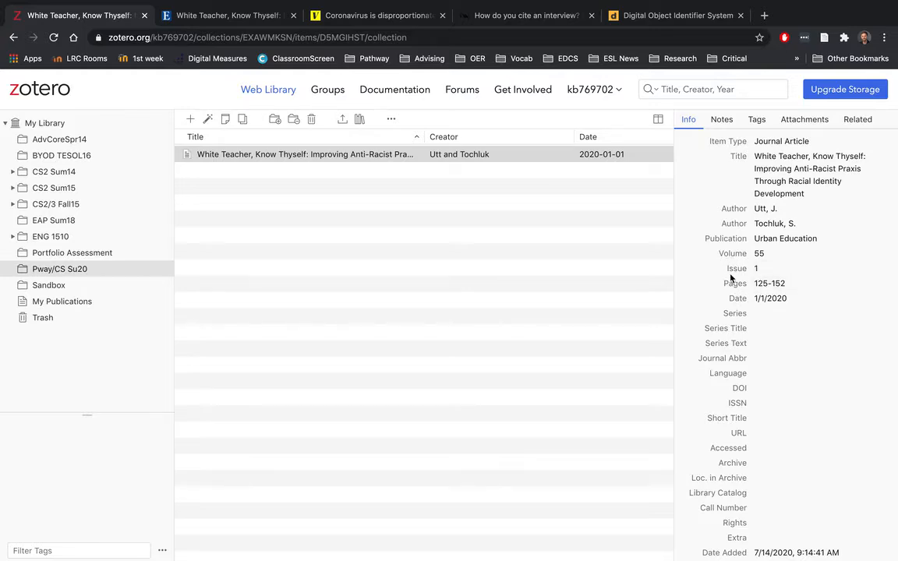
left_click(201, 19)
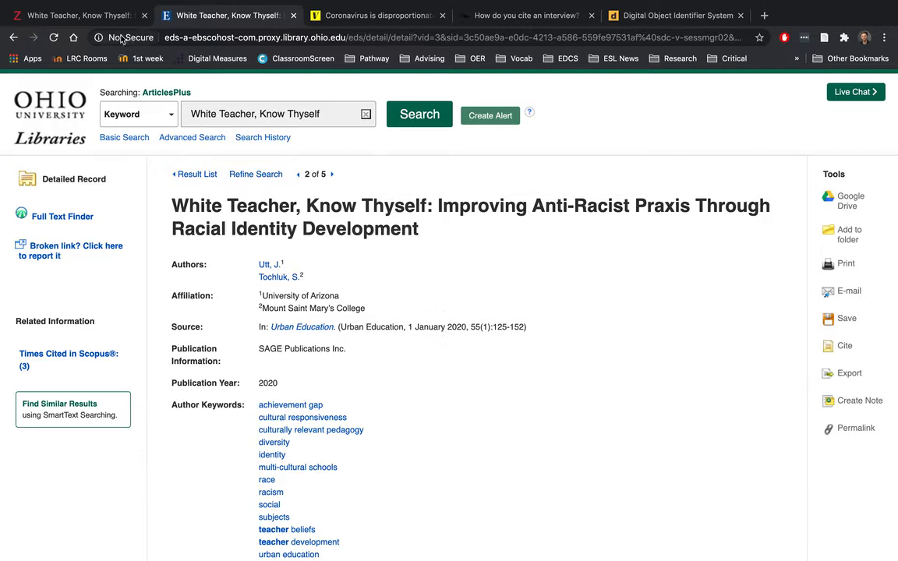
left_click(99, 19)
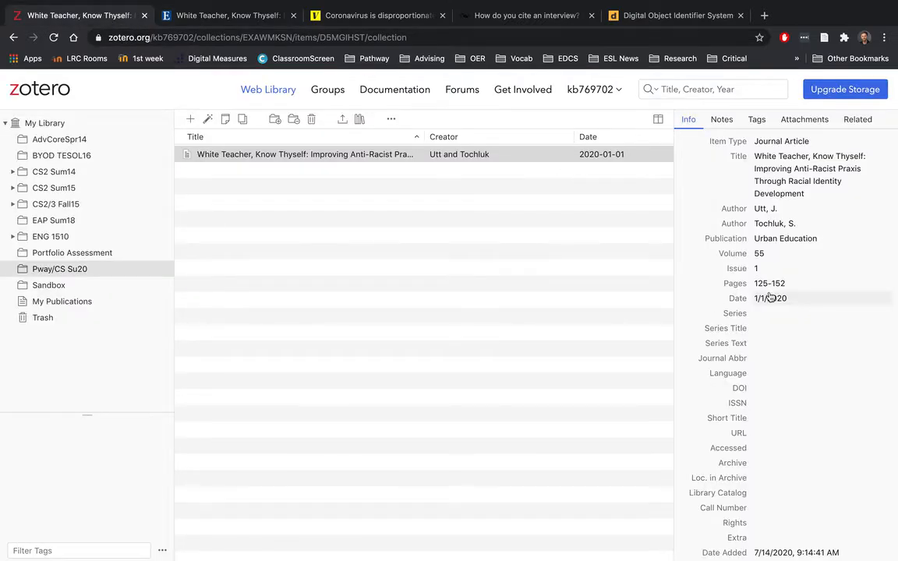
scroll(776, 320, "down", 1)
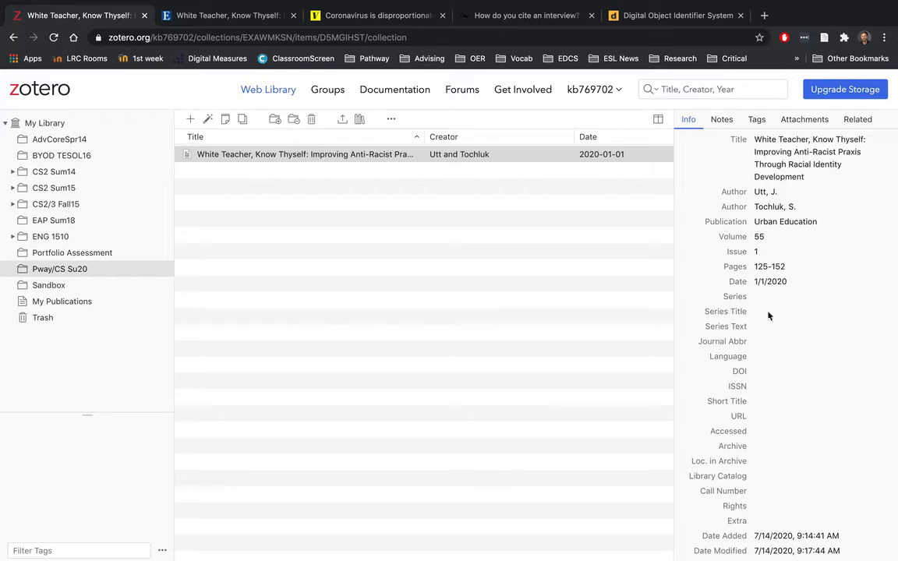
scroll(770, 301, "down", 1)
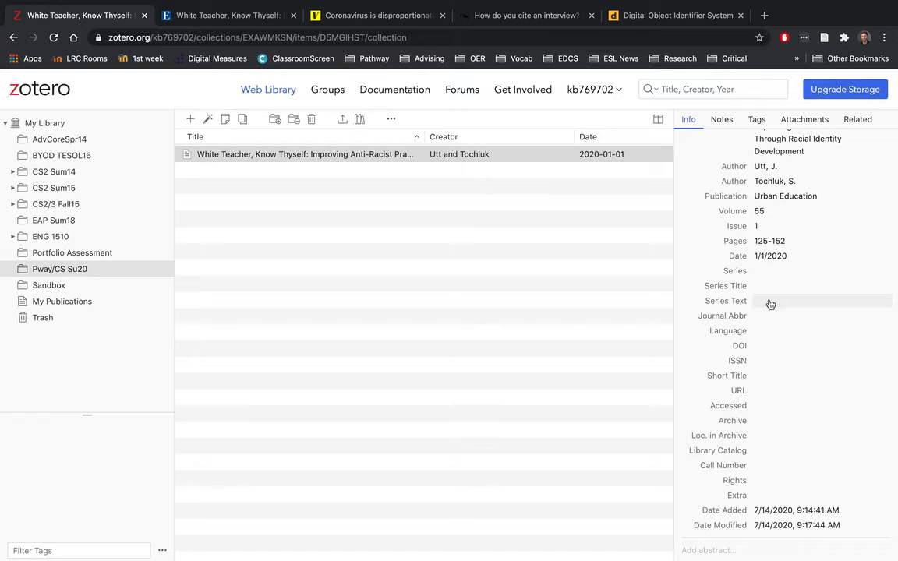
scroll(768, 303, "up", 2)
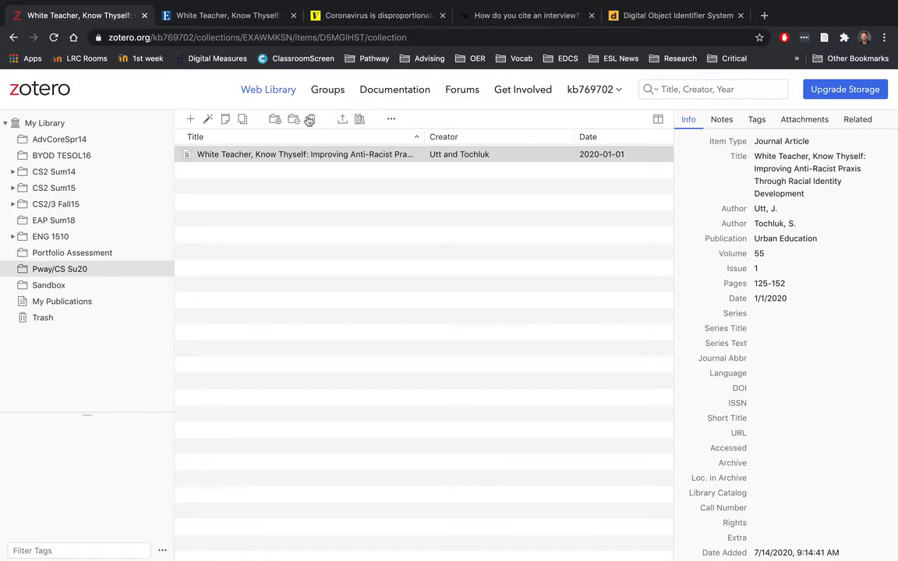
left_click(204, 15)
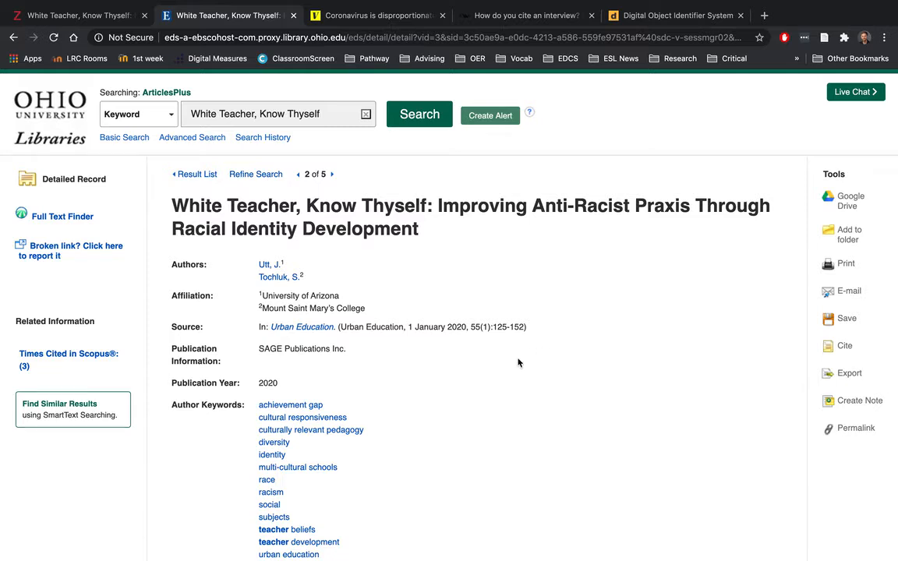
scroll(495, 375, "down", 5)
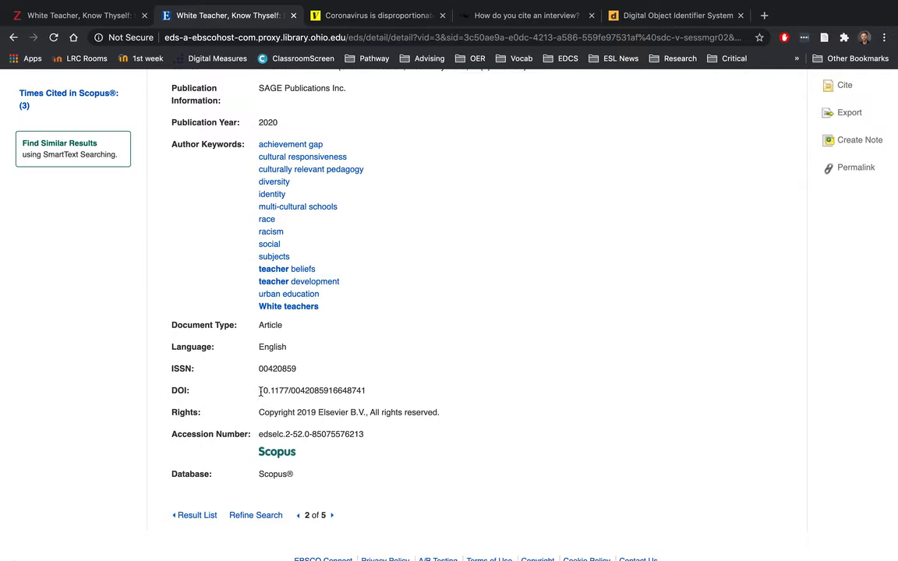
left_click_drag(260, 391, 394, 391)
key("super+c")
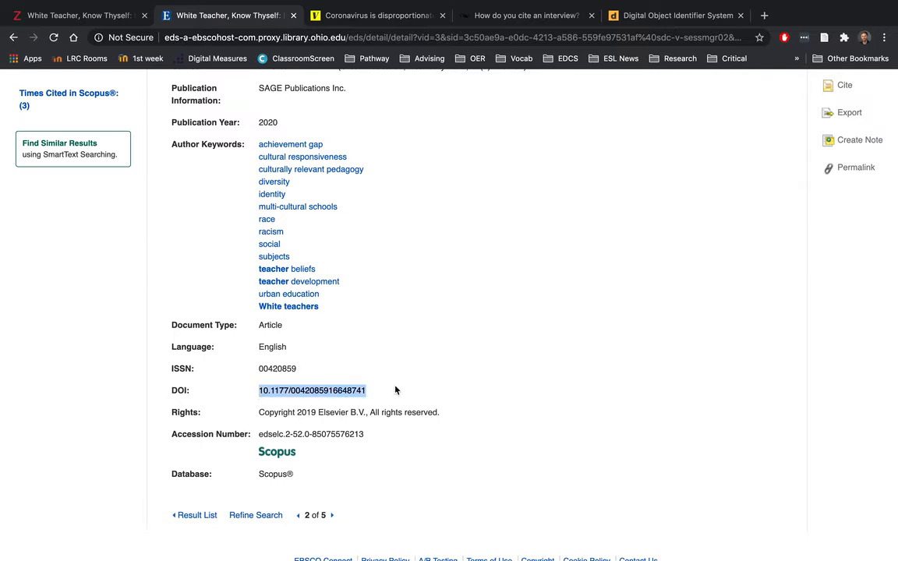
left_click(76, 15)
left_click(770, 389)
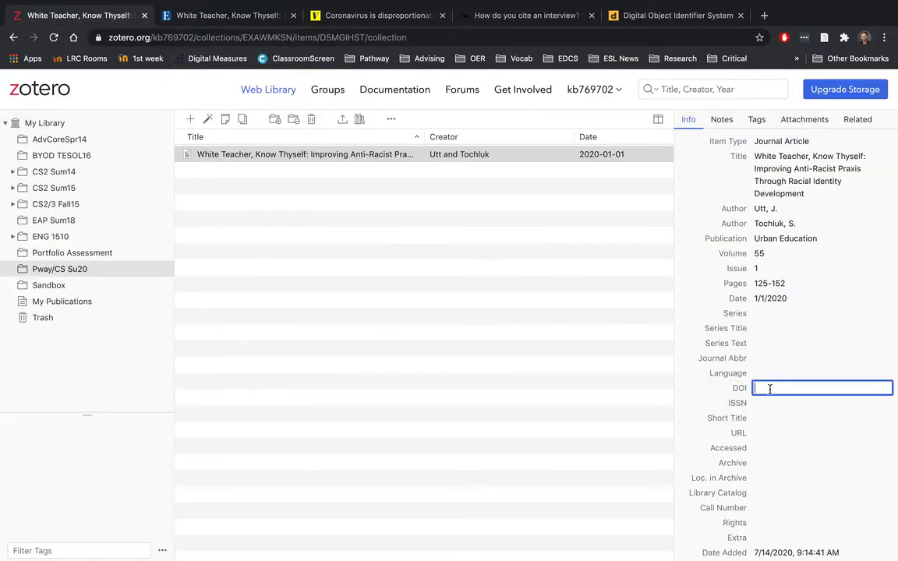
key("super+v")
key("Return")
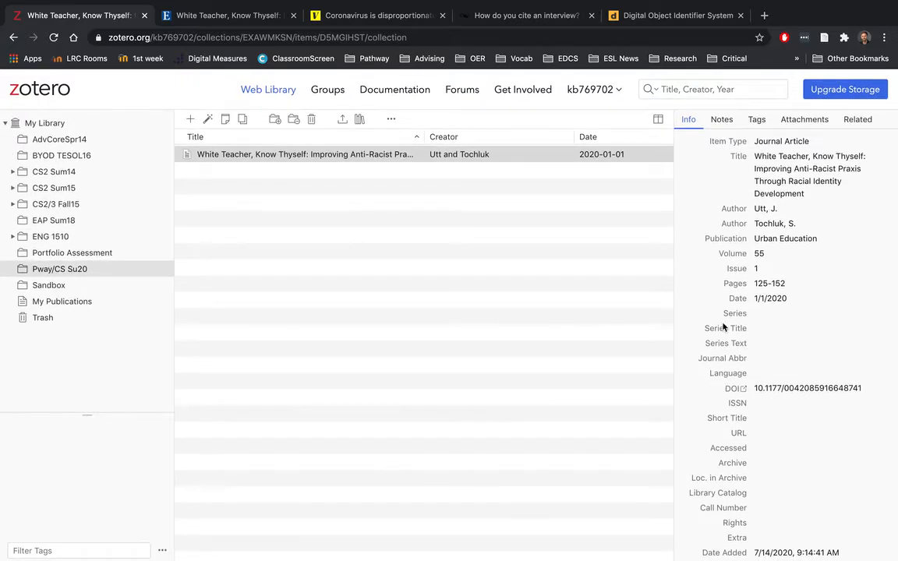
left_click(676, 17)
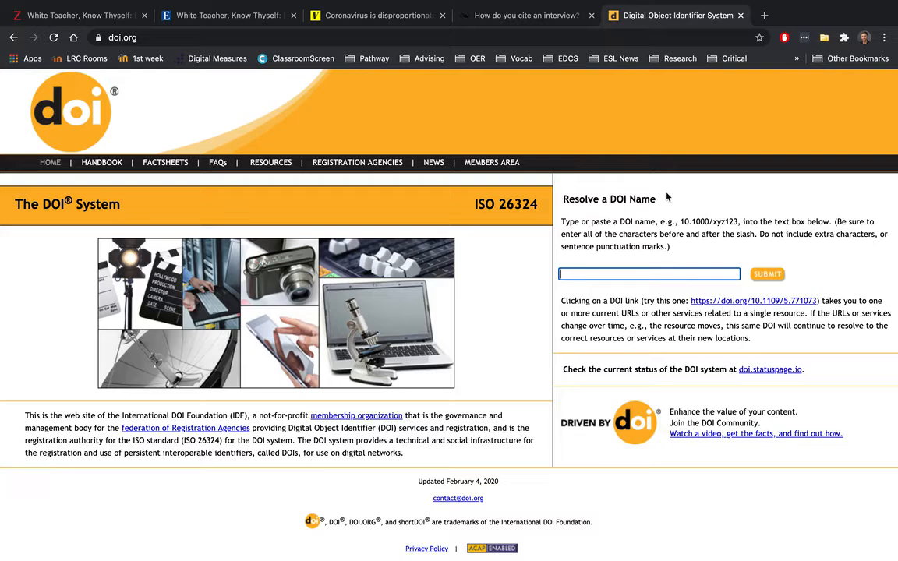
Step: Resolve the pasted DOI on doi.org to open the article's SAGE Journals page
left_click(615, 274)
key("ctrl+v")
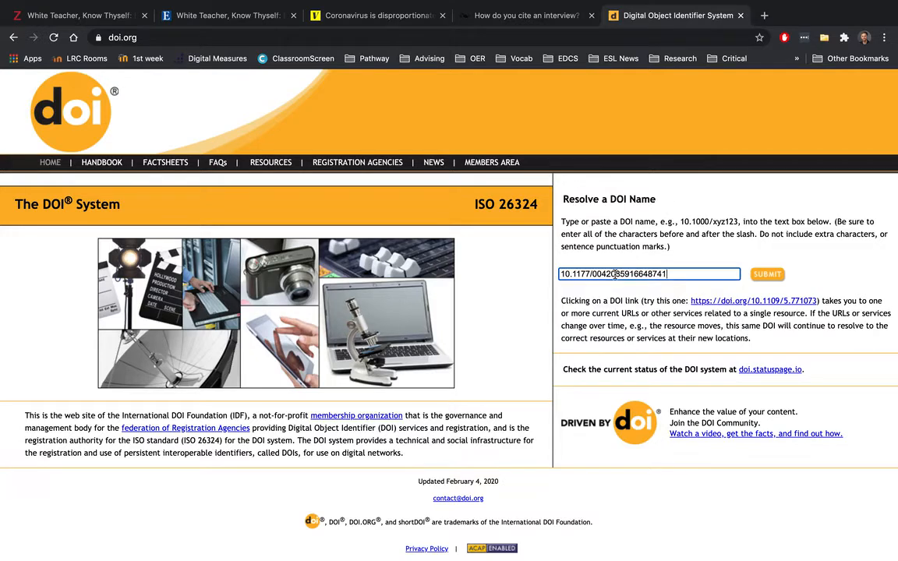
left_click(758, 274)
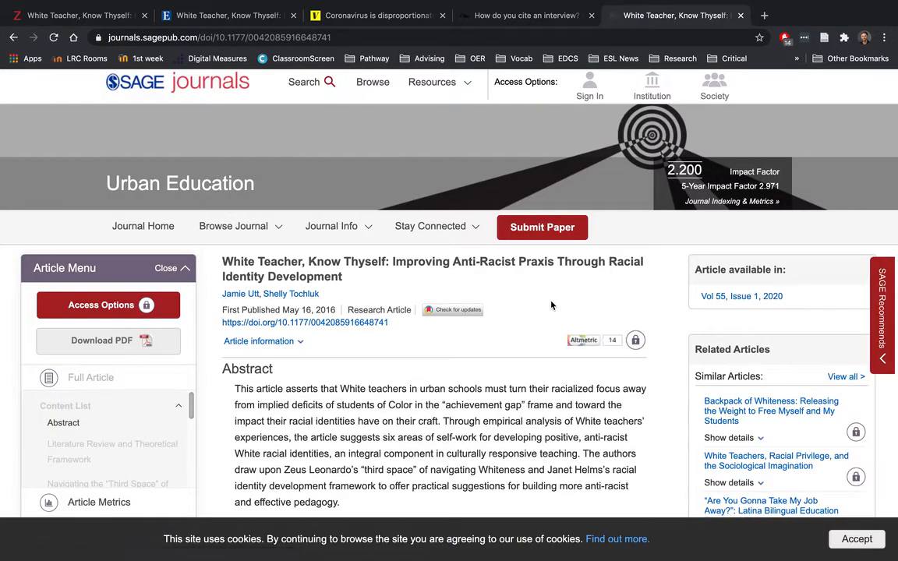
scroll(551, 305, "down", 2)
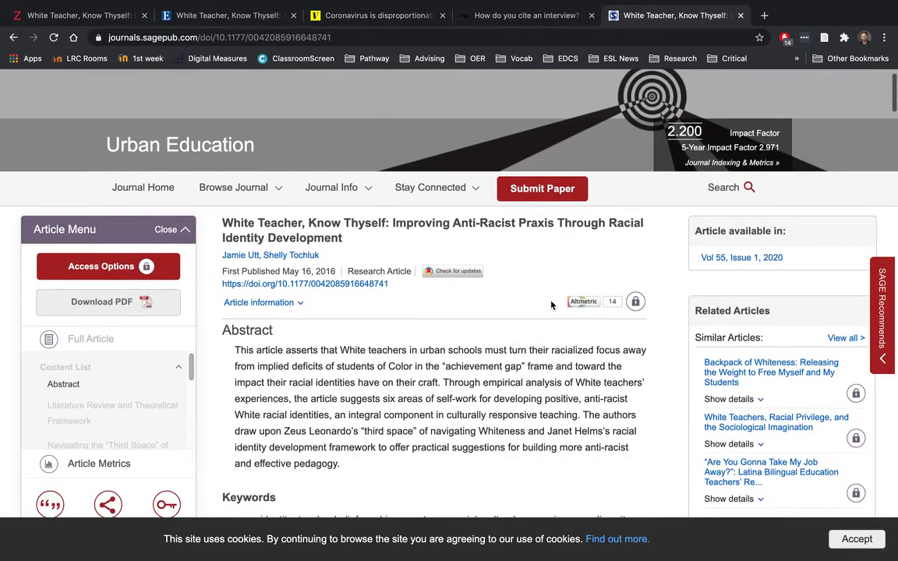
scroll(518, 317, "up", 2)
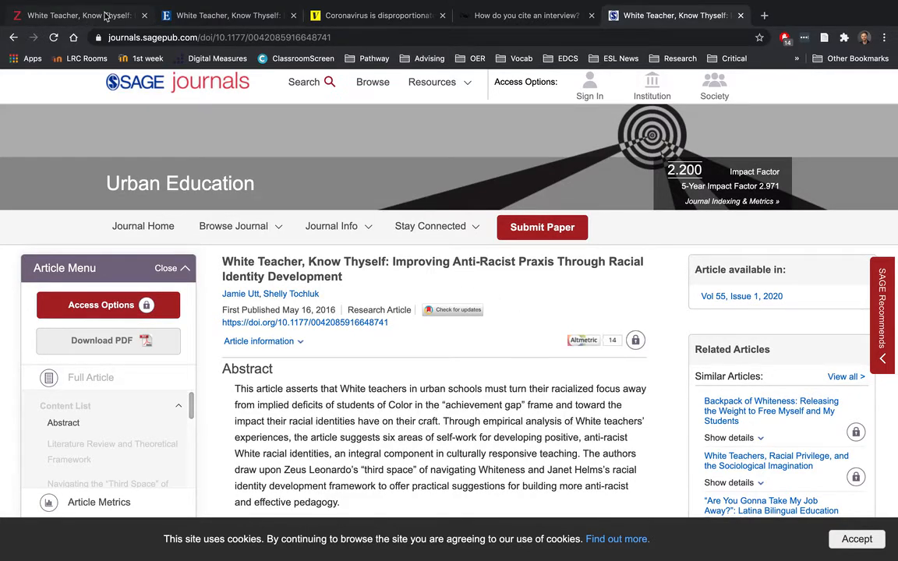
Step: Go back to the journal article item in the Zotero library
left_click(82, 16)
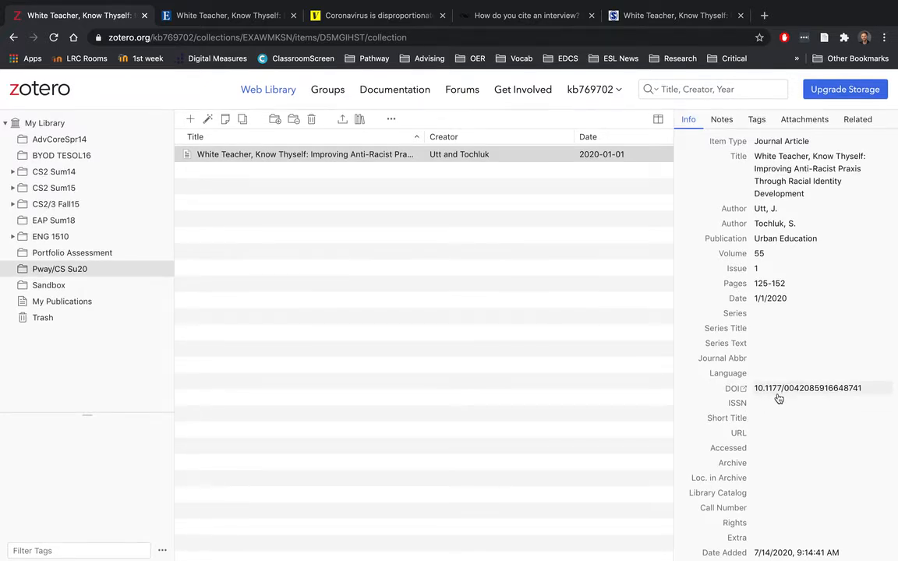
scroll(778, 396, "down", 2)
scroll(779, 398, "up", 2)
scroll(779, 399, "up", 1)
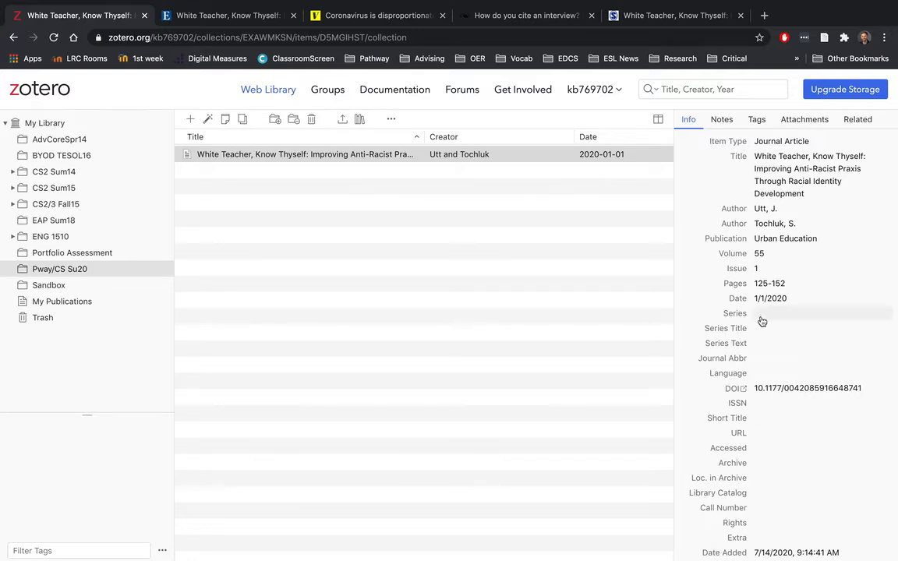
left_click(636, 207)
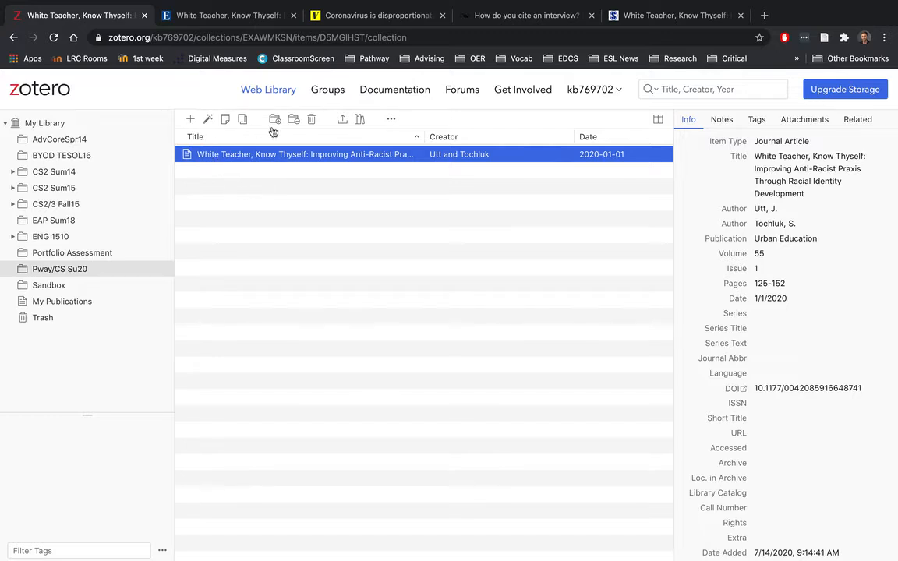
Step: Review the Vox Covid-19 article, then bring up Zotero's list of new item types
left_click(351, 15)
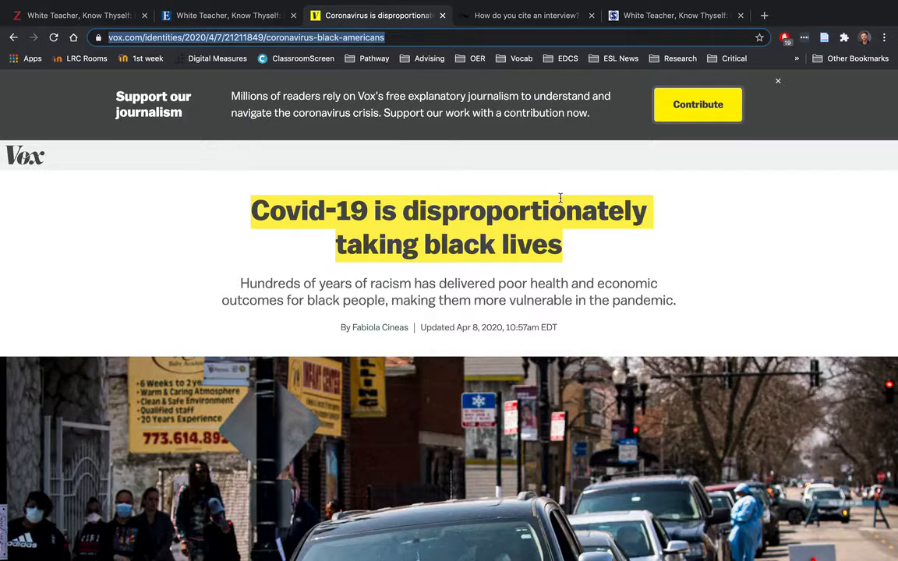
left_click(712, 265)
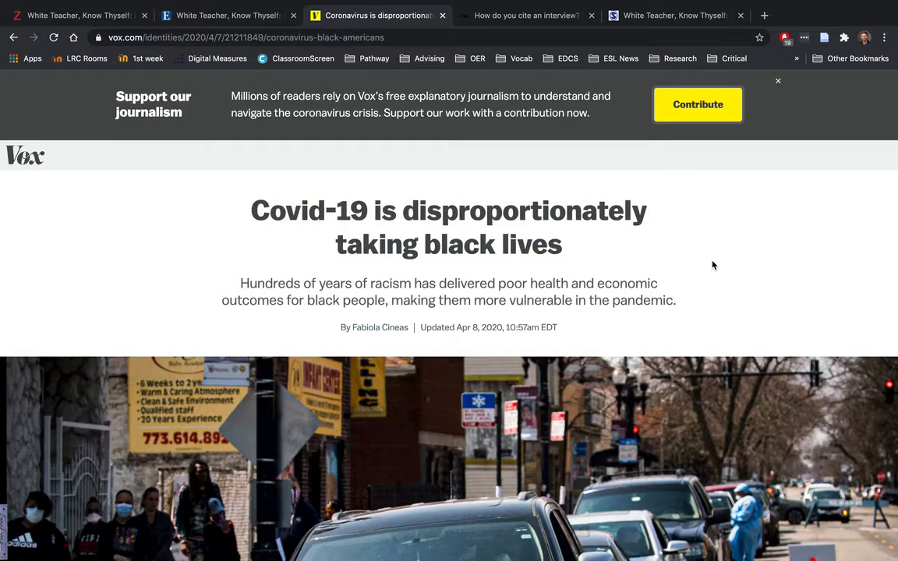
scroll(227, 315, "down", 1)
scroll(228, 318, "up", 1)
left_click(97, 16)
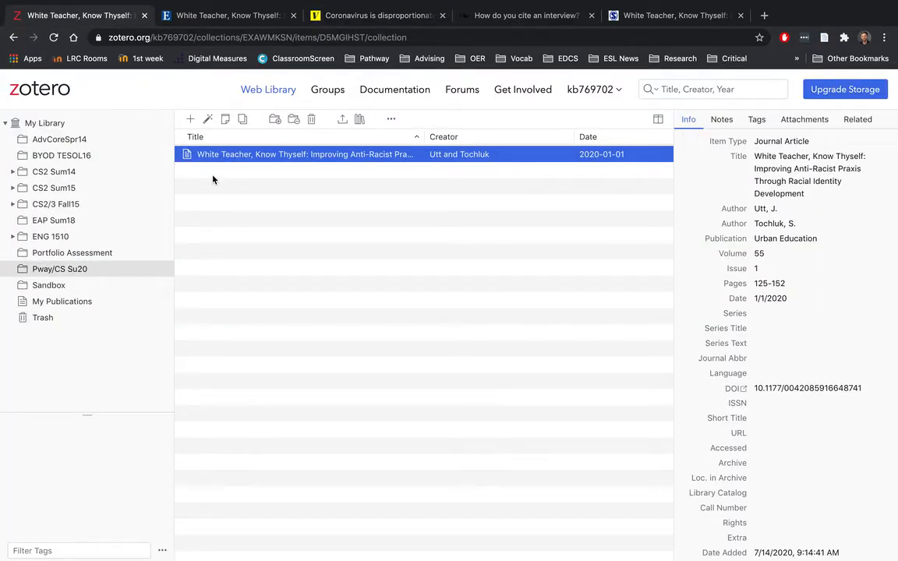
left_click(191, 120)
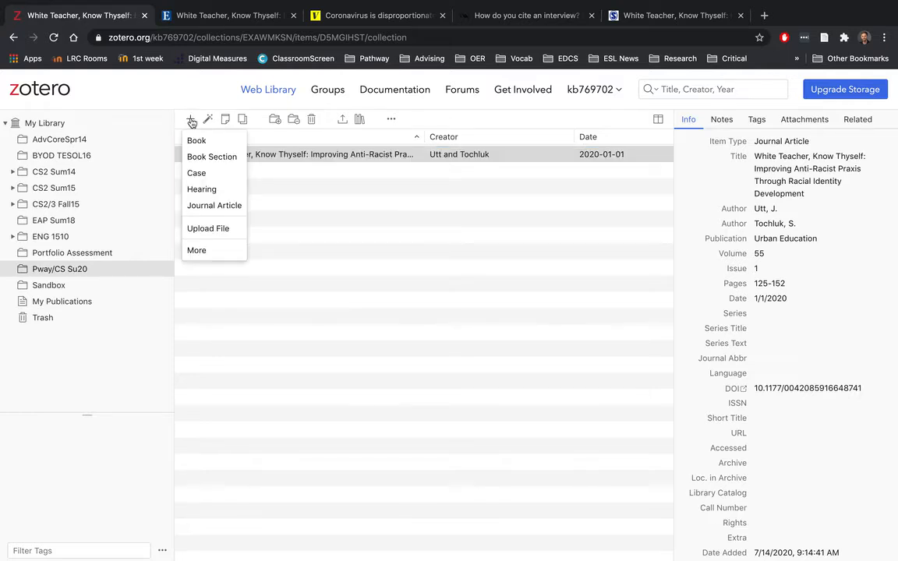
Step: Create a Newspaper Article item from the full list of item types
left_click(198, 250)
scroll(210, 254, "down", 2)
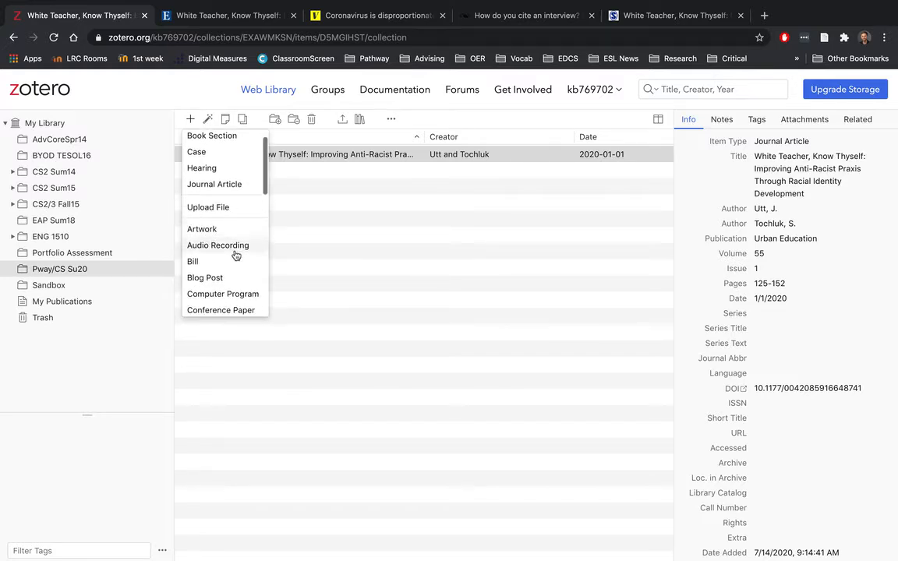
scroll(236, 256, "down", 5)
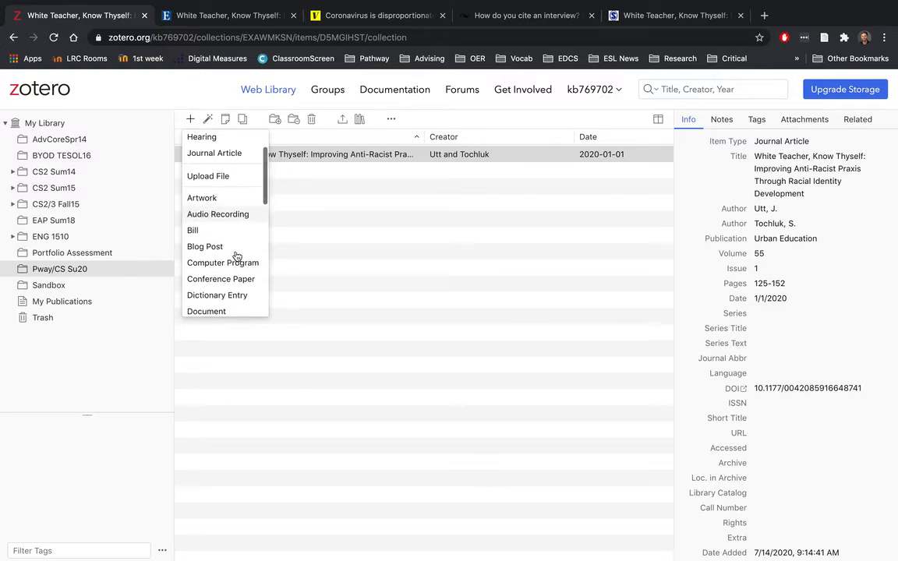
scroll(236, 256, "down", 4)
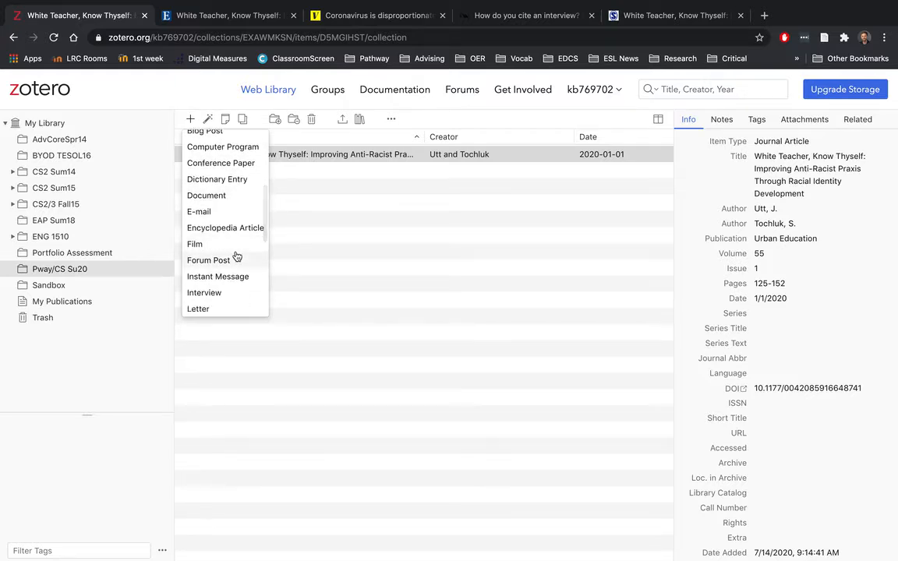
scroll(237, 256, "down", 1)
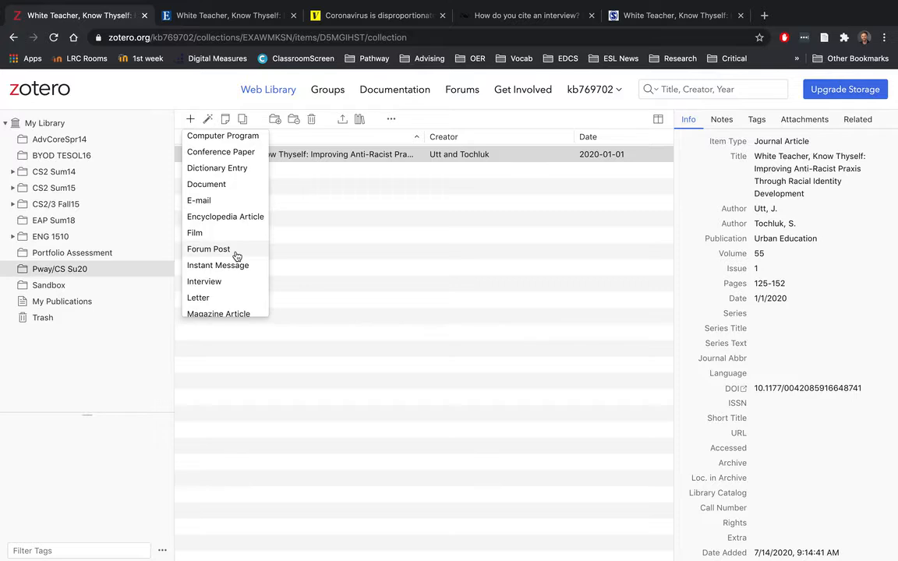
scroll(236, 256, "down", 7)
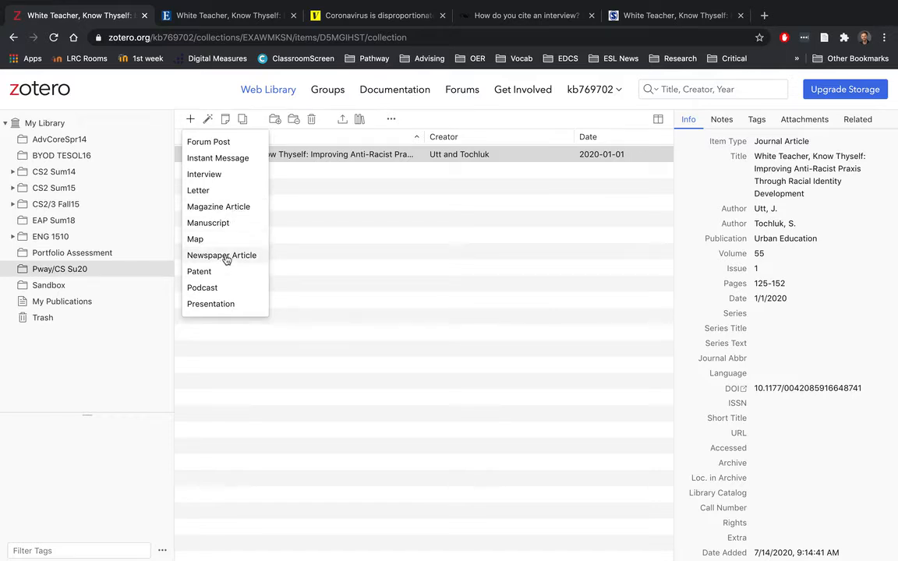
scroll(225, 260, "down", 3)
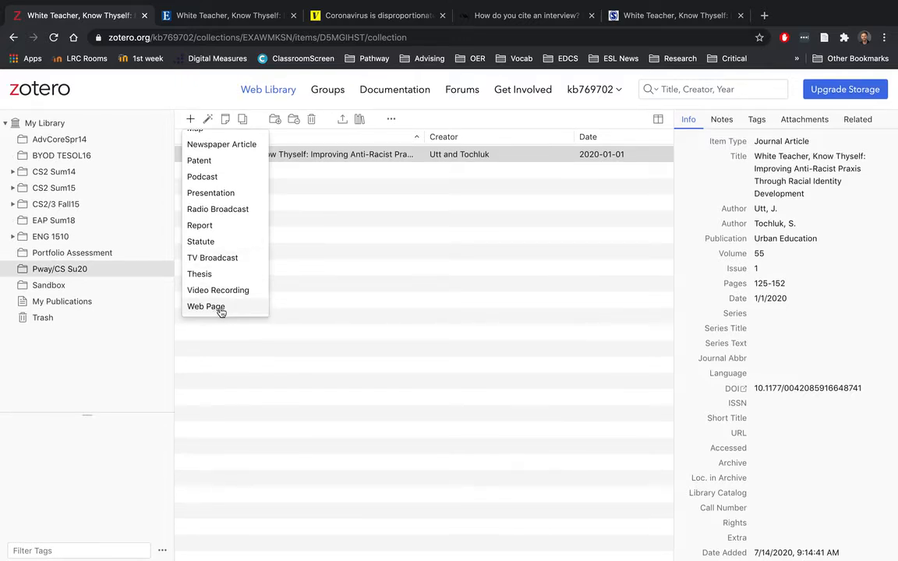
scroll(228, 291, "up", 3)
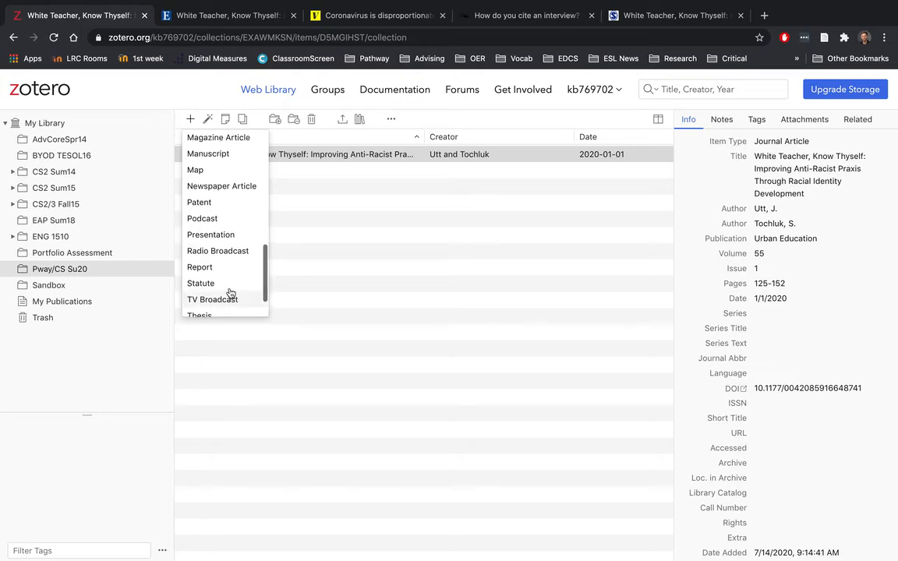
left_click(231, 187)
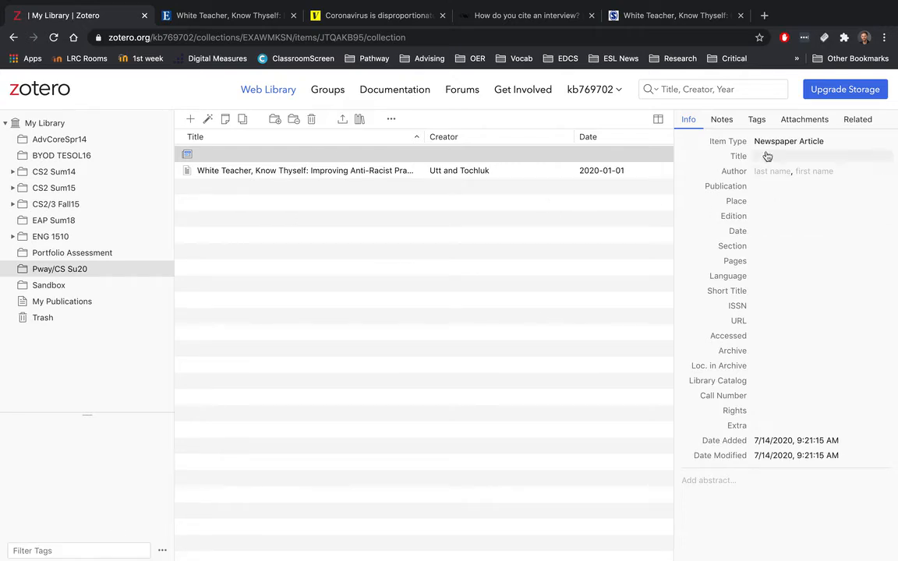
Step: Copy the Vox headline and save it as the title 'Covid-19 is disproportionately taking black lives'
left_click(236, 19)
left_click(358, 14)
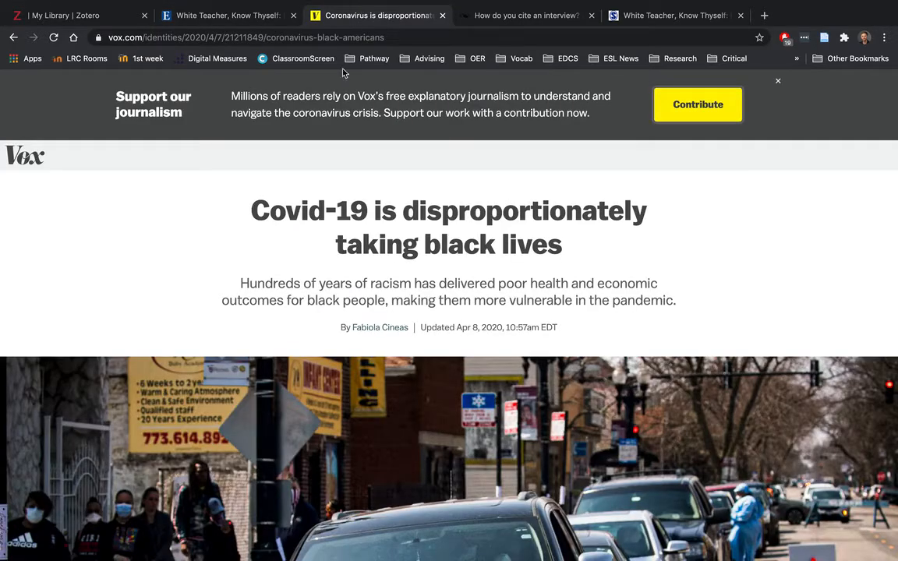
left_click_drag(251, 211, 604, 250)
key("super+c")
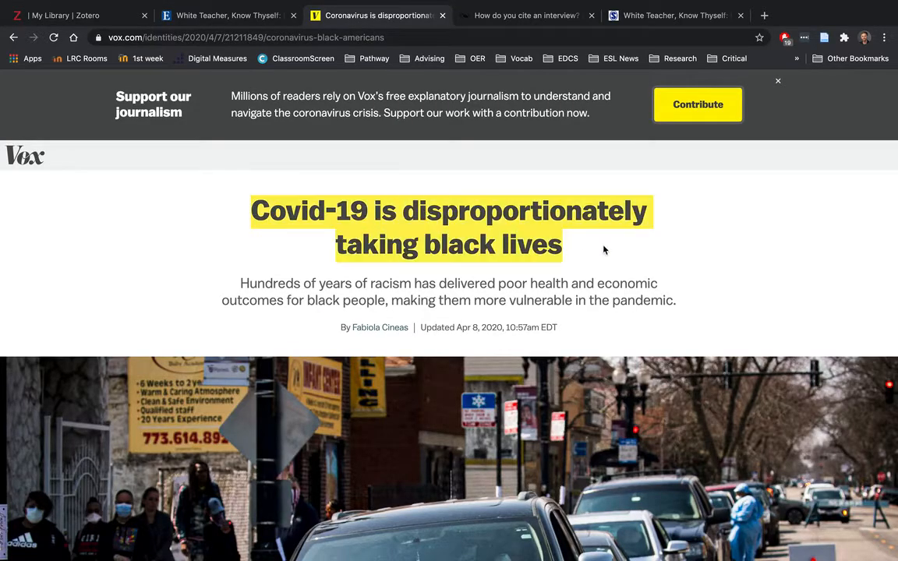
left_click(104, 18)
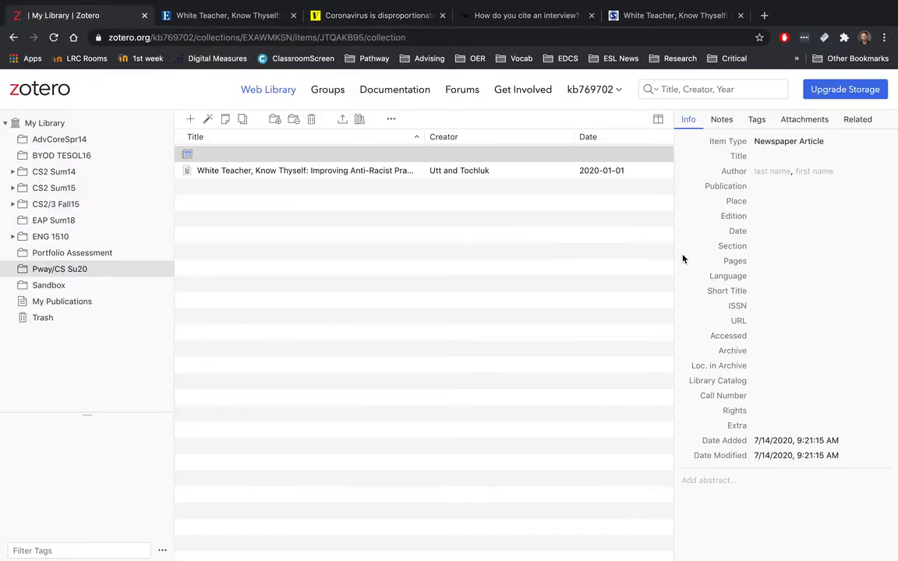
left_click(776, 158)
key("super+v")
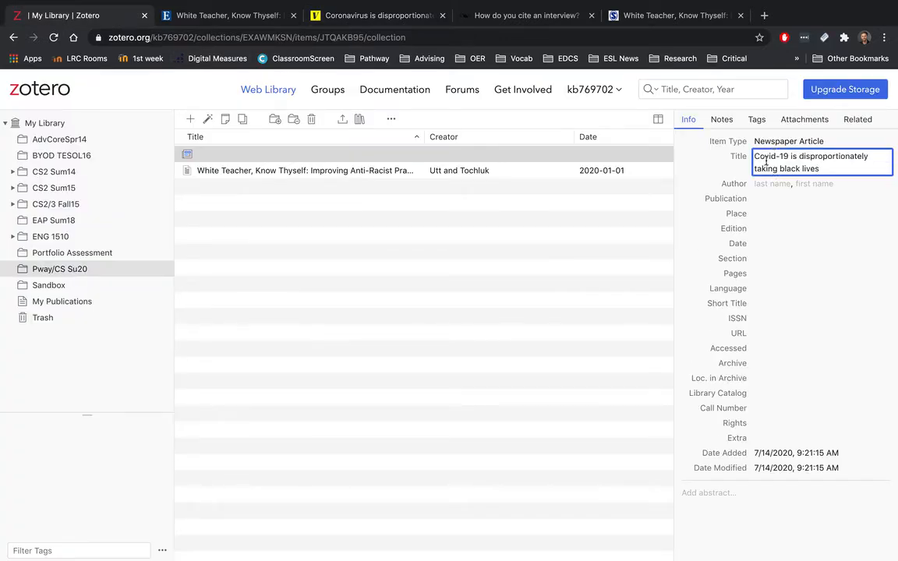
key("Return")
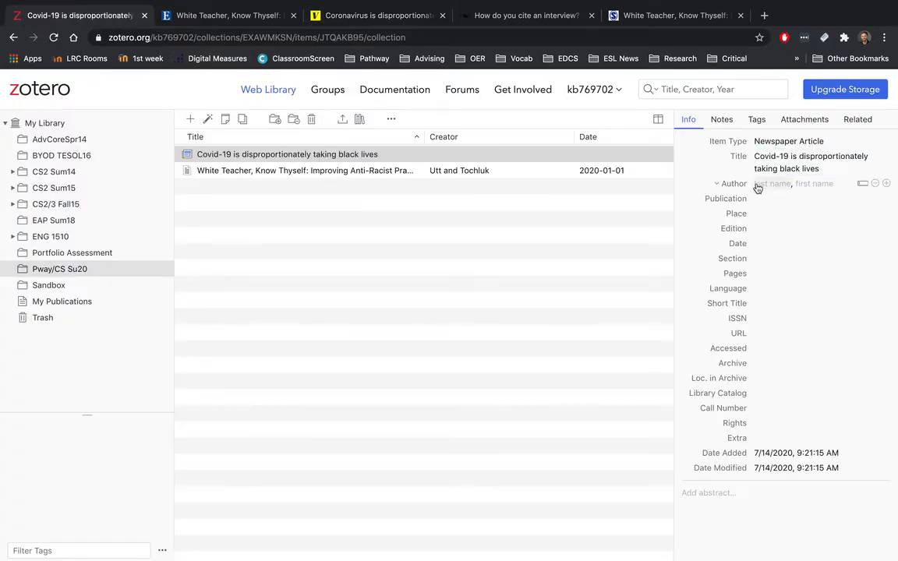
Step: Enter the article author's last and first name in the Author fields
left_click(337, 17)
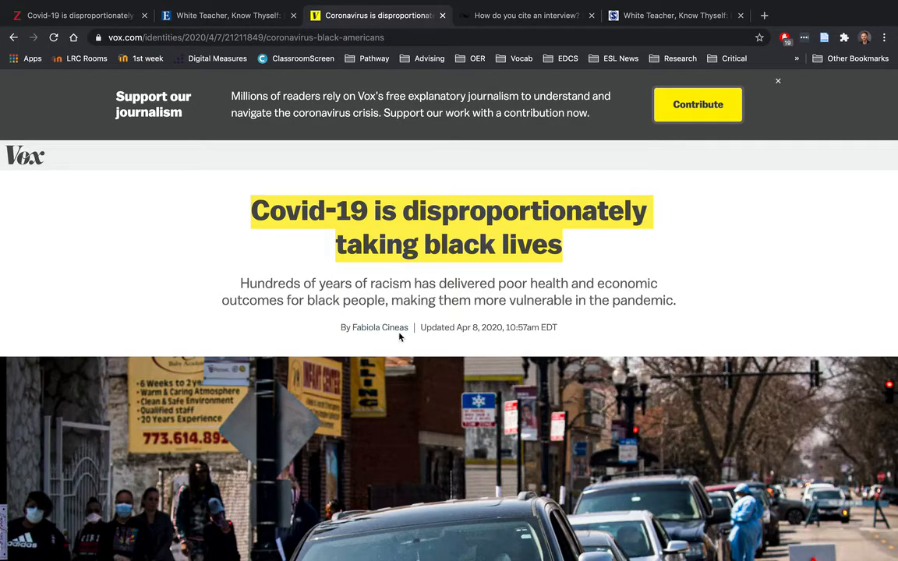
left_click(90, 15)
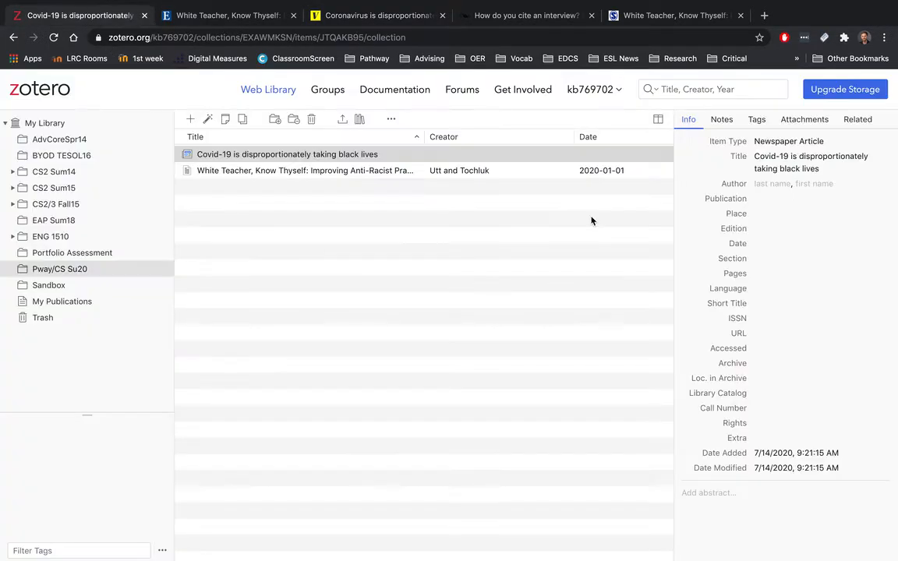
left_click(779, 183)
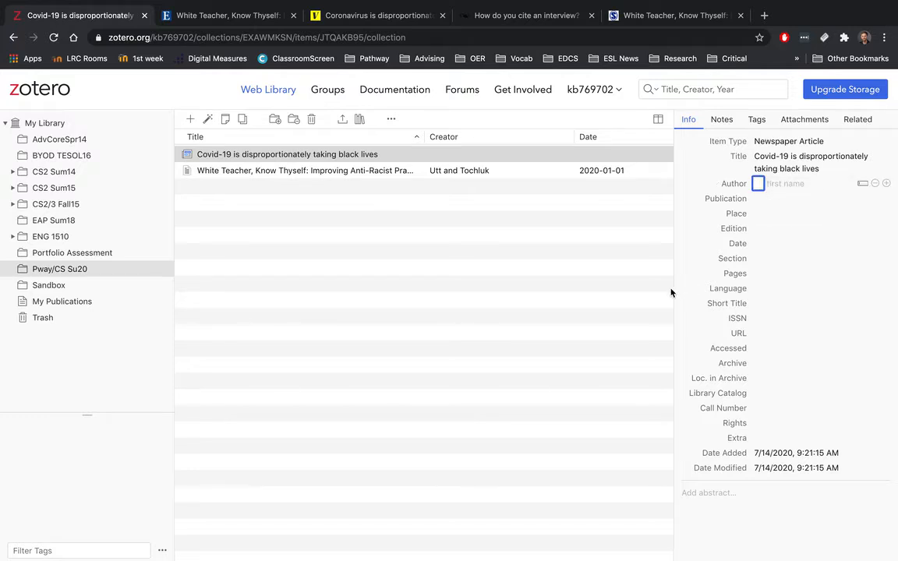
type("Cineas")
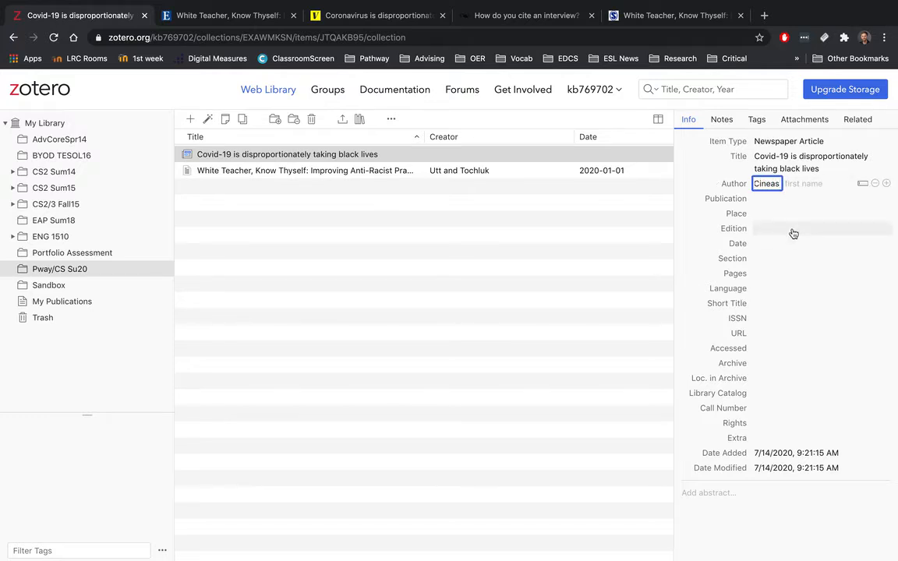
left_click(812, 182)
type("B")
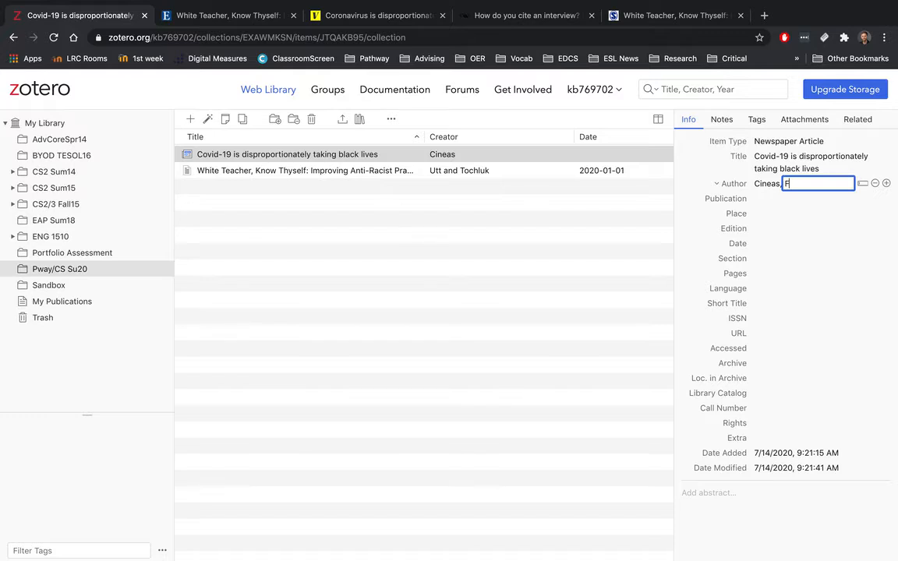
type("abiola")
key("Return")
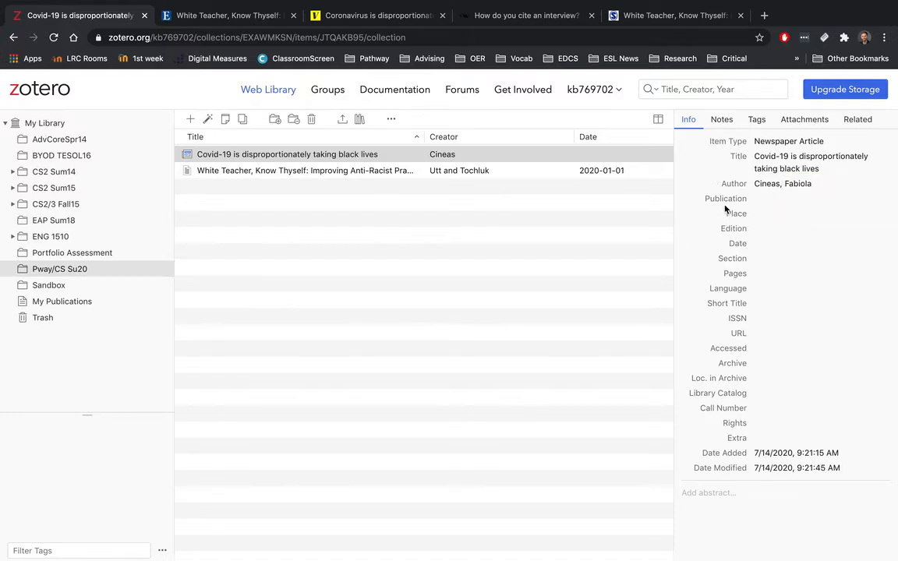
left_click(400, 18)
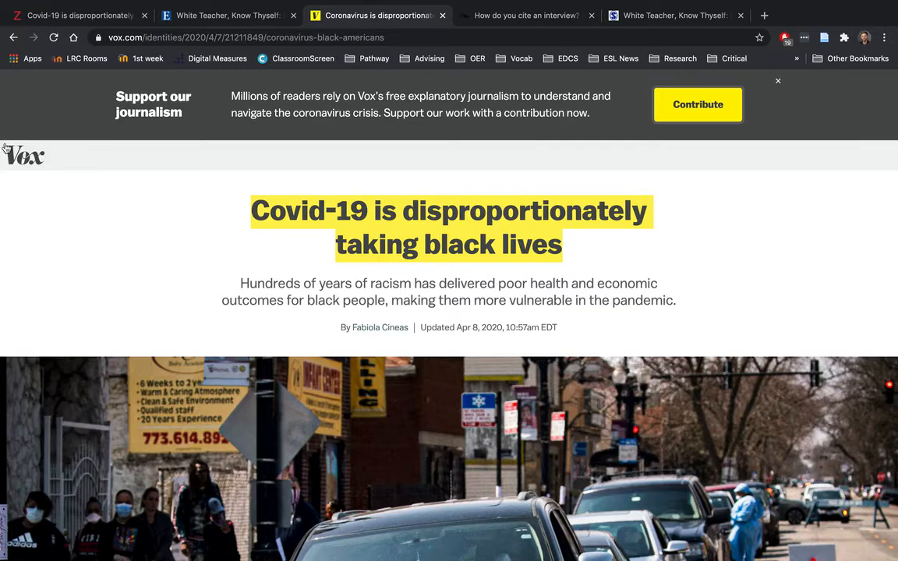
left_click(134, 12)
left_click(768, 196)
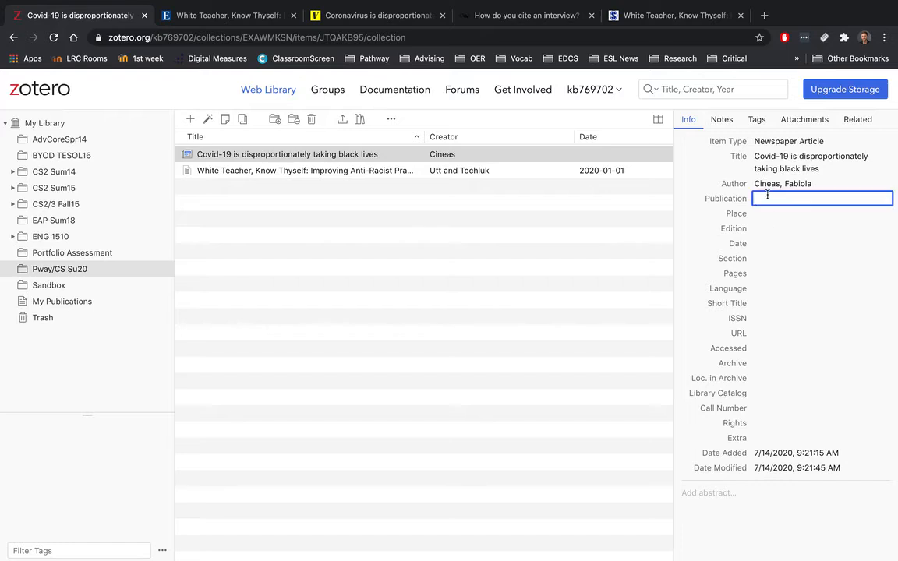
Step: Set Publication to Vox and Date to 4/8/2020, checking the date on the Vox page
type("Vox")
left_click(683, 255)
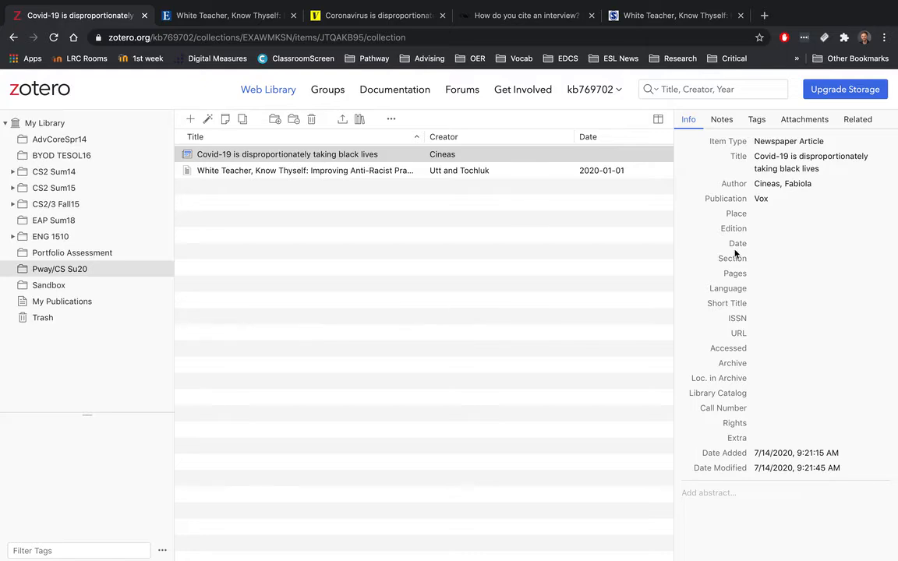
left_click(335, 17)
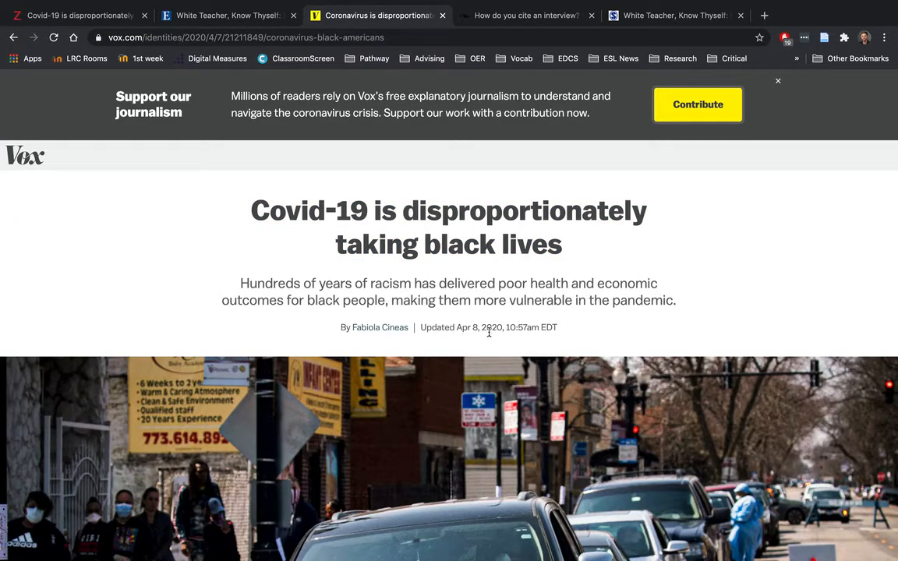
left_click(99, 15)
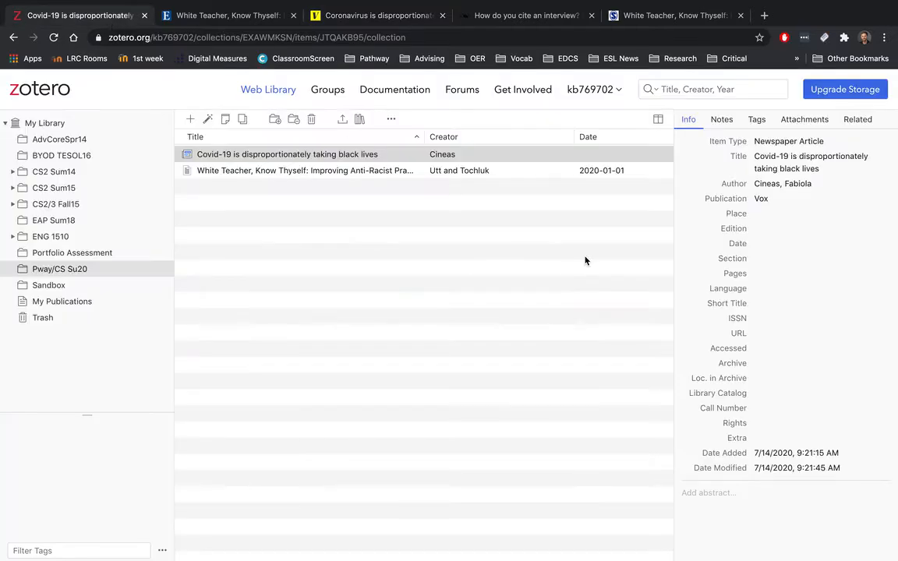
left_click(764, 242)
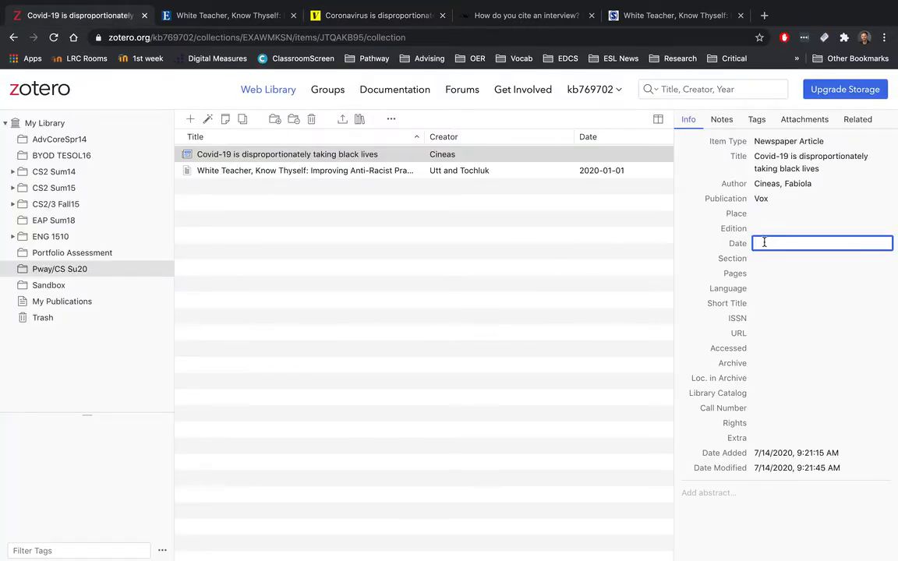
type("4/8/2020")
key("Return")
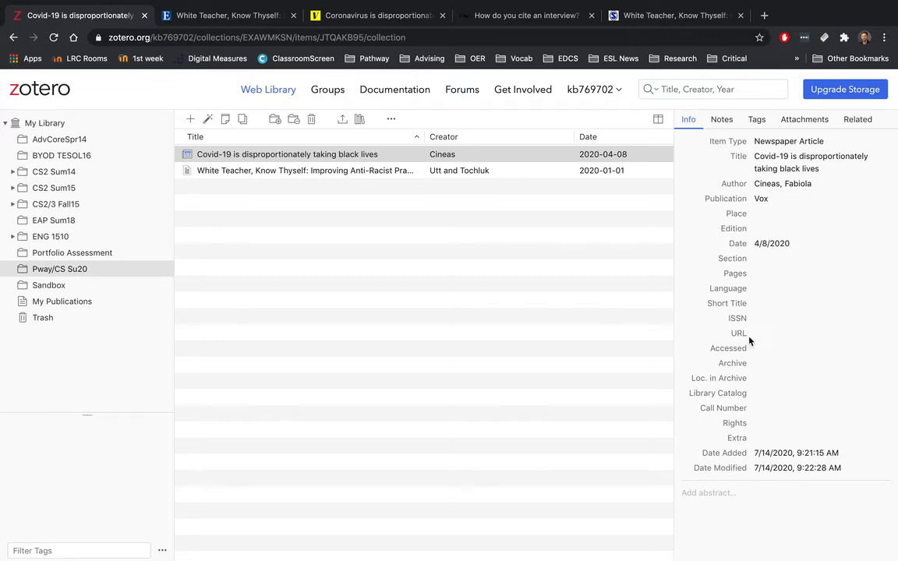
Step: Return to the Vox article and select its full URL in the address bar
left_click(404, 17)
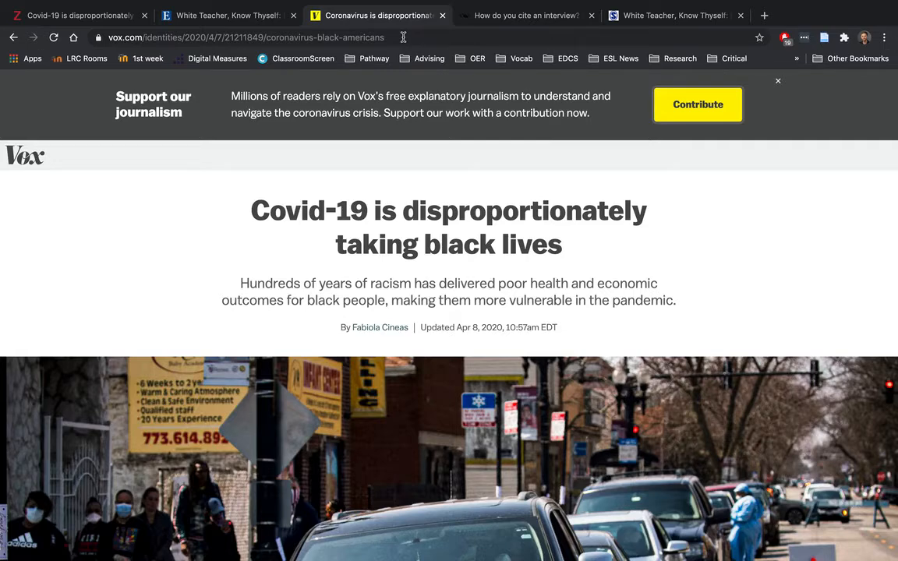
left_click(403, 37)
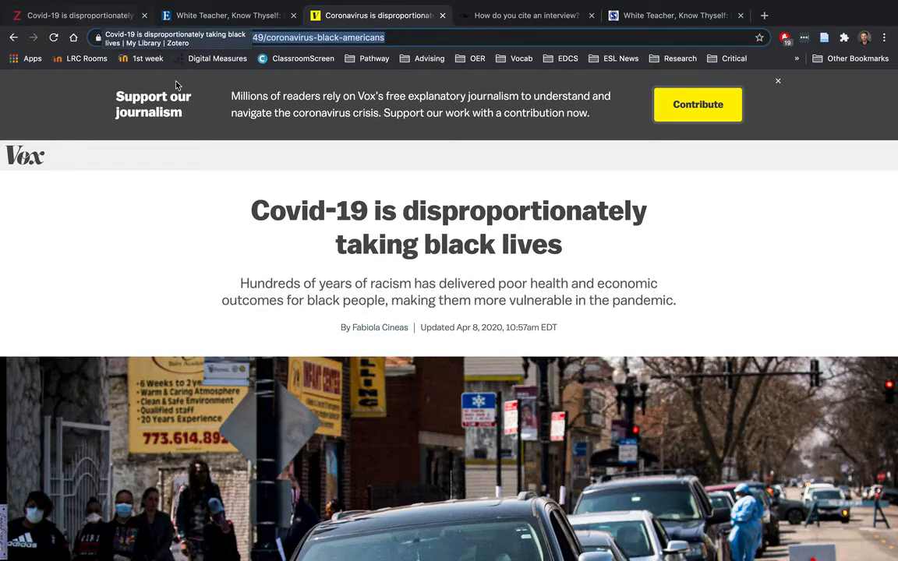
Step: Paste the Vox article's link into the newspaper item's URL field
left_click(125, 22)
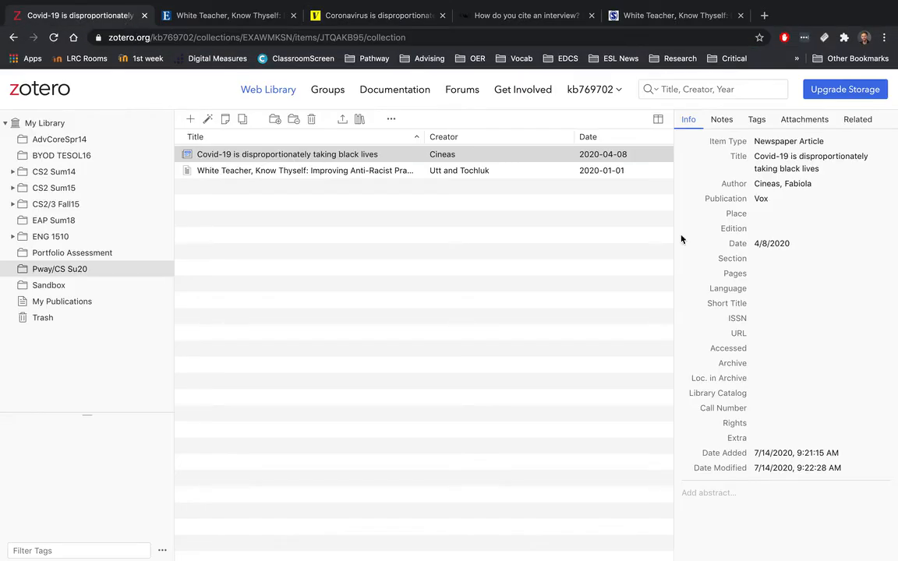
left_click(771, 333)
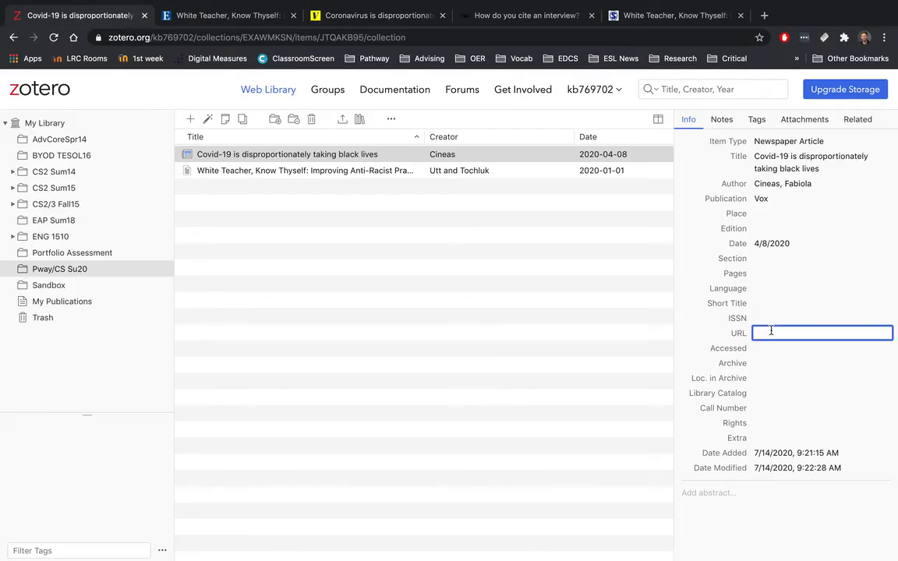
key("ctrl+v")
key("Return")
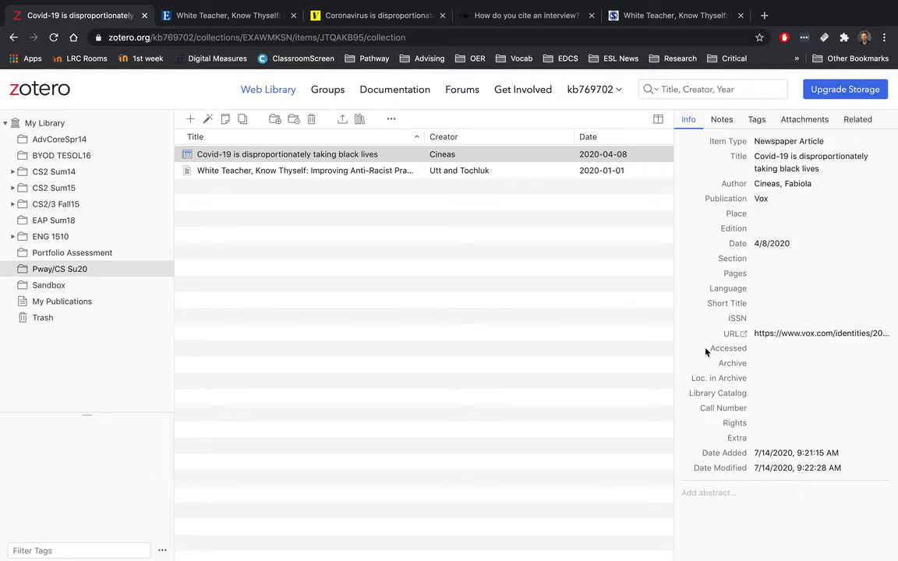
left_click(520, 288)
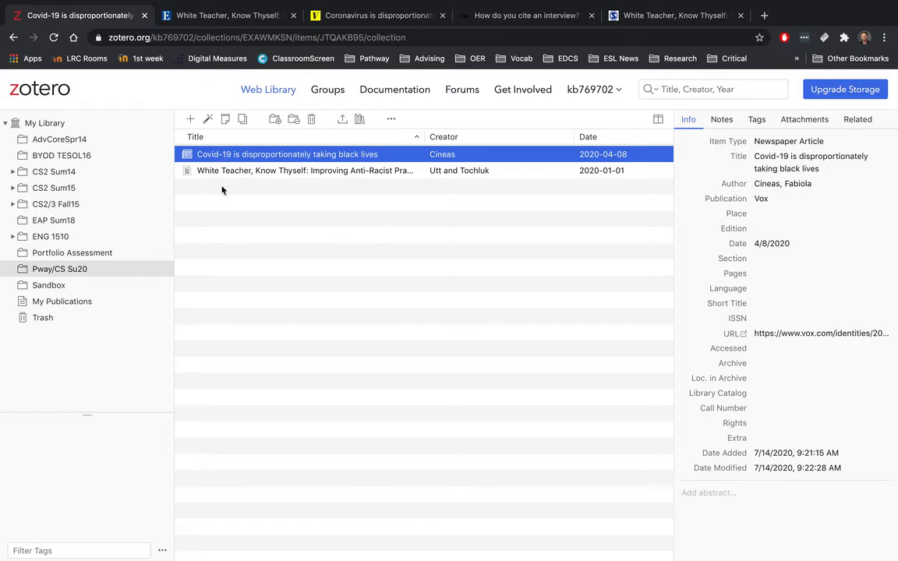
left_click(189, 121)
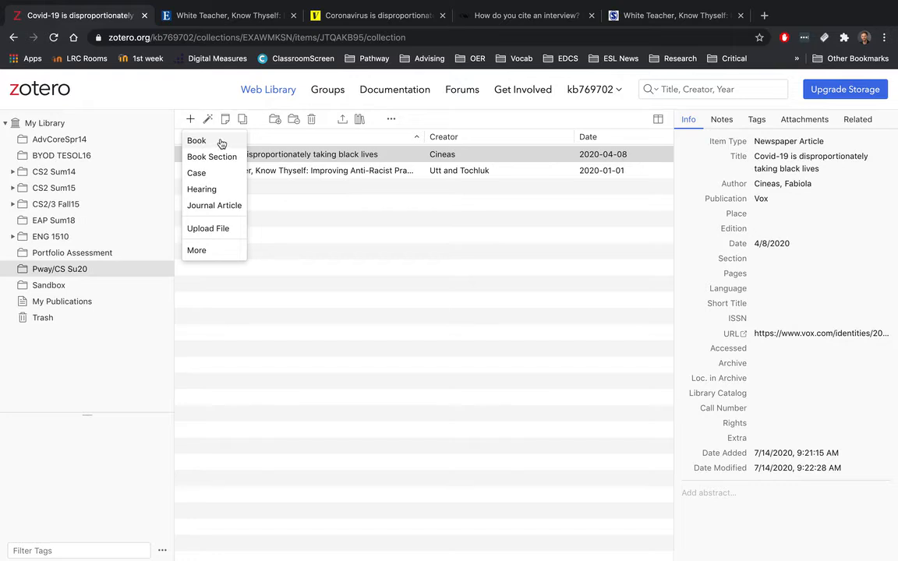
Step: Create a new Book item titled 'Raising White Kids'
left_click(218, 141)
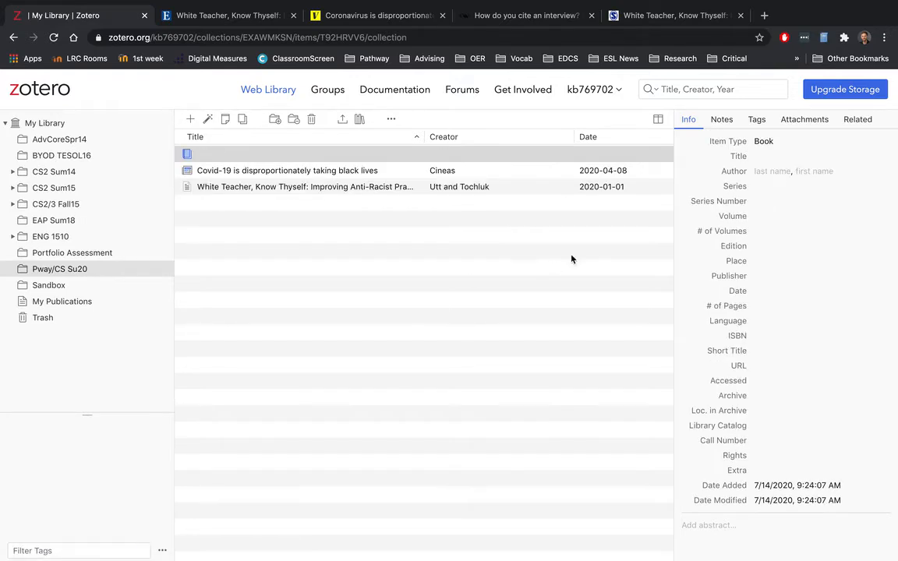
left_click(766, 160)
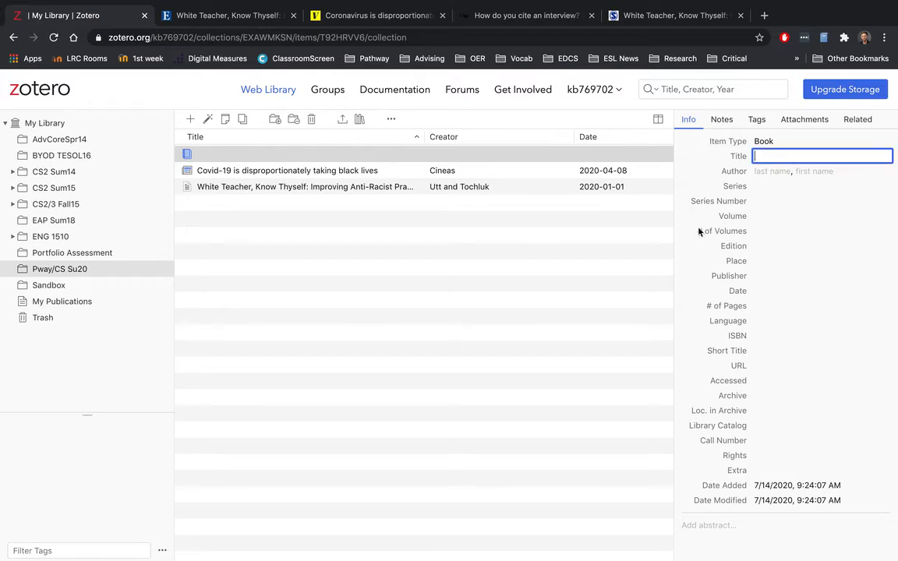
type("Raising White Kids")
Step: Enter the book author's last and first name
left_click(774, 173)
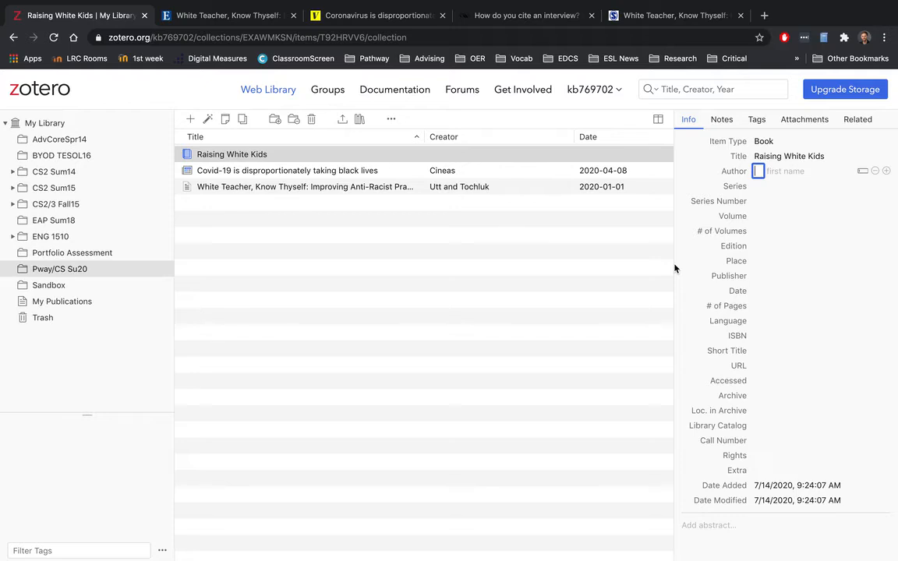
type("Harvey")
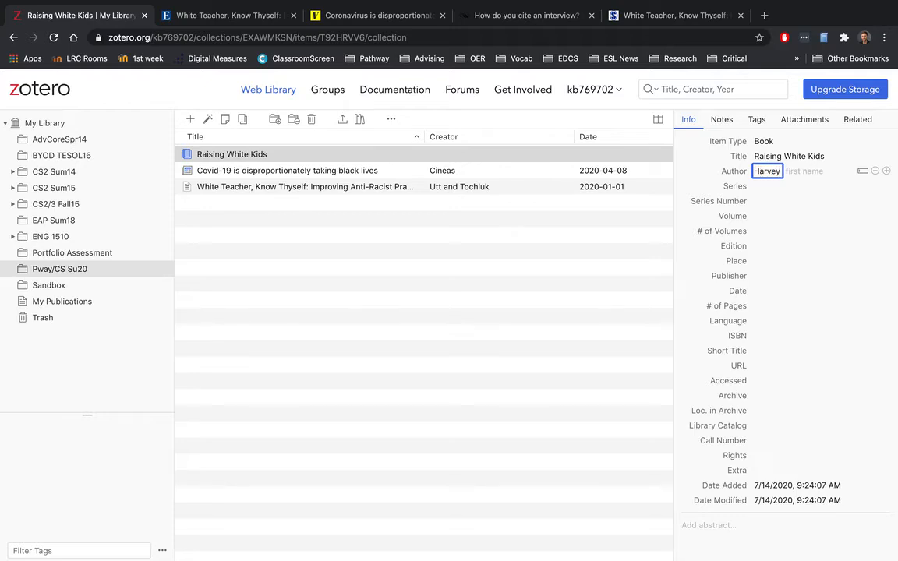
left_click(795, 170)
type("Jennifer")
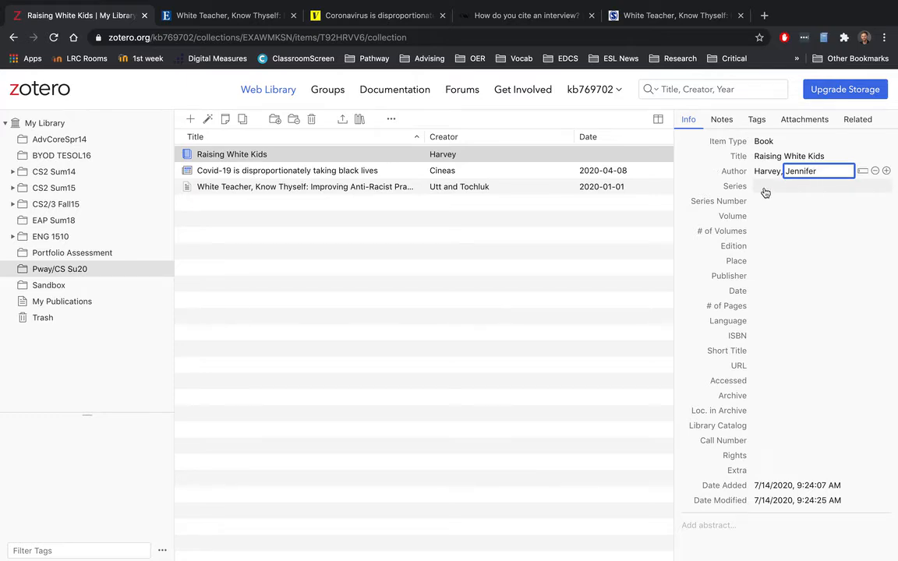
left_click(762, 262)
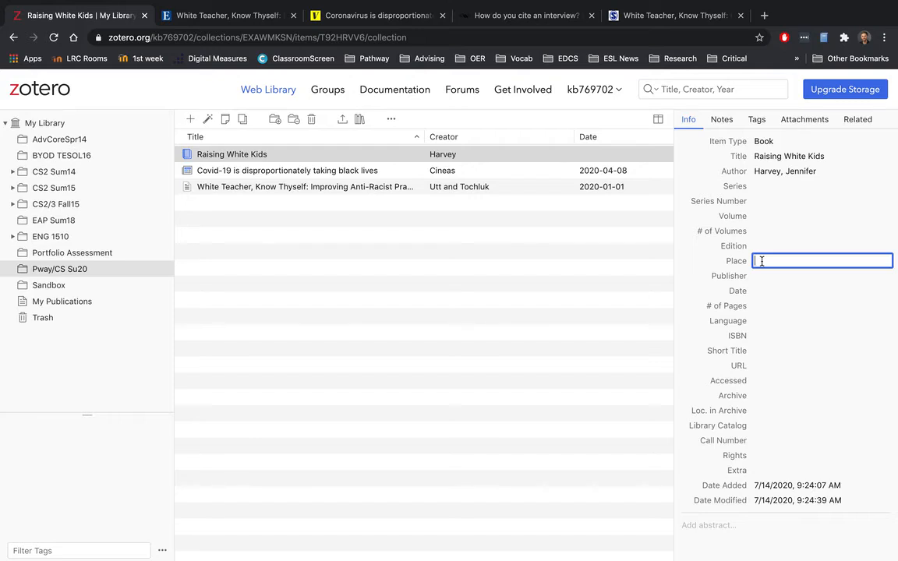
Step: Fill in Place 'Nashville, TN', Publisher 'Abingdon' and Date 2017 for the book
type("Nashville, TN")
left_click(765, 277)
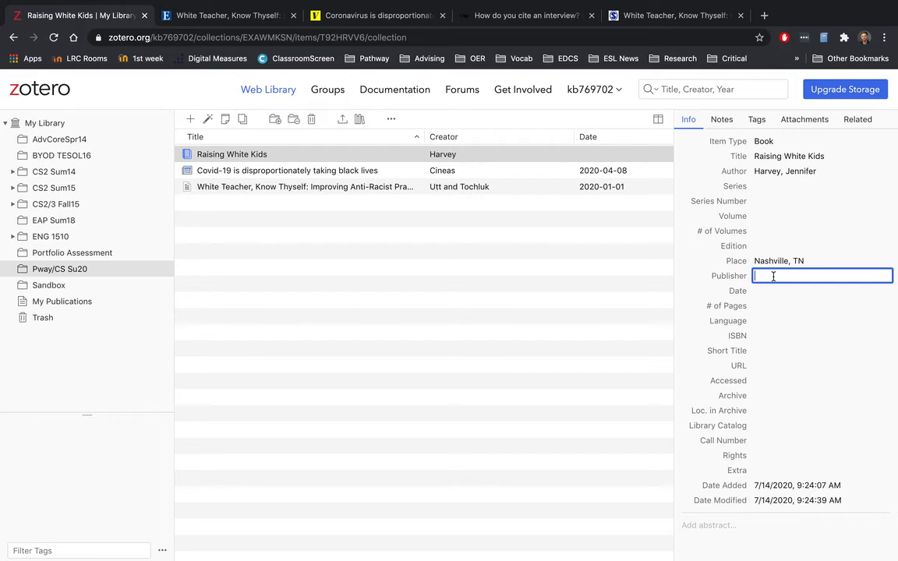
type("Abingdon")
left_click(773, 291)
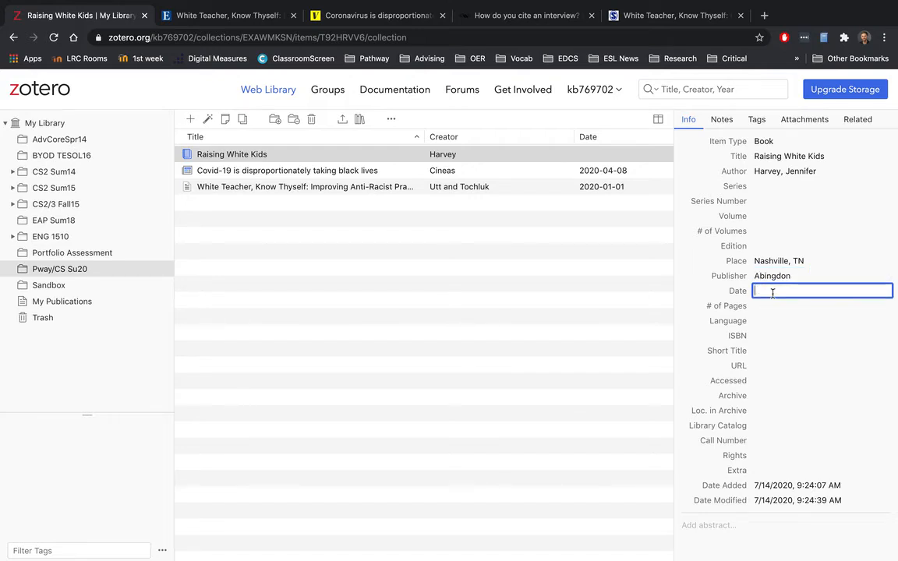
type("2017")
left_click(683, 300)
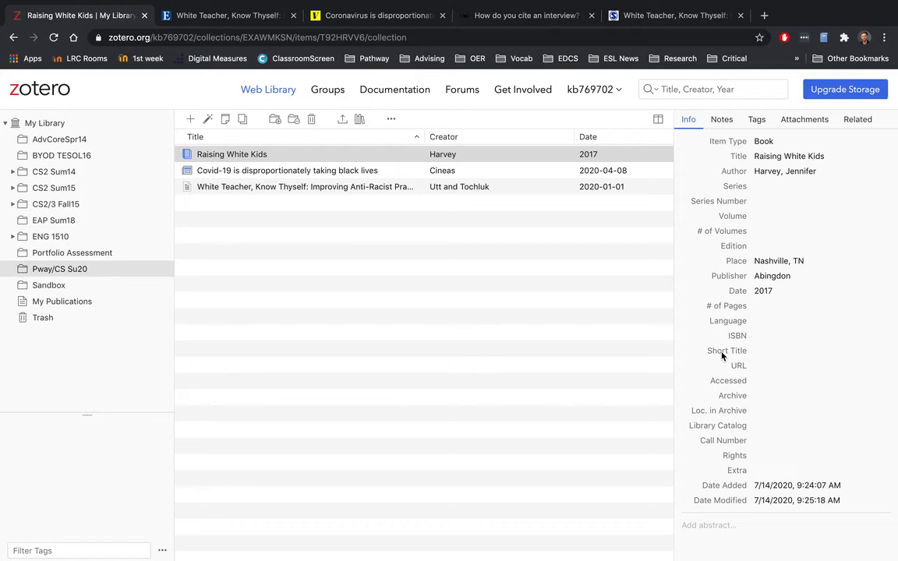
left_click(320, 252)
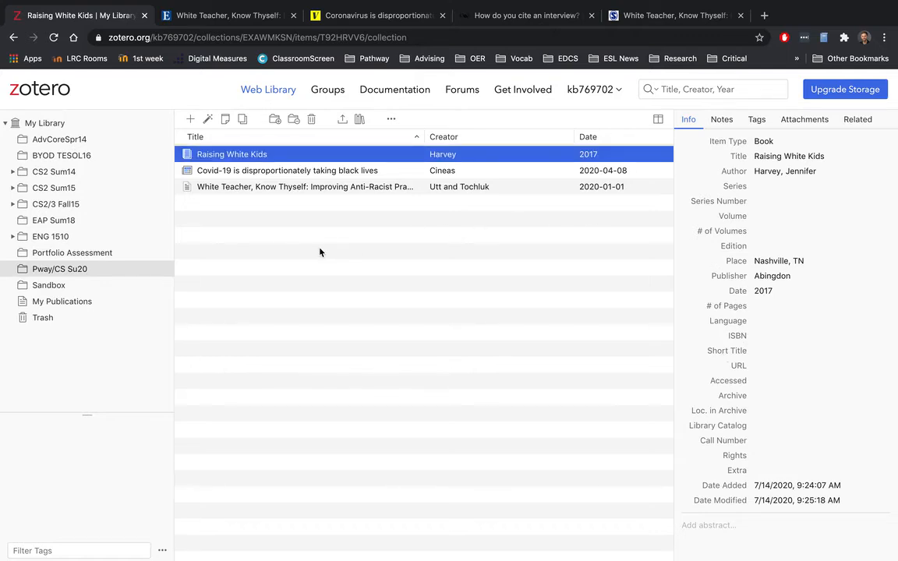
left_click(191, 122)
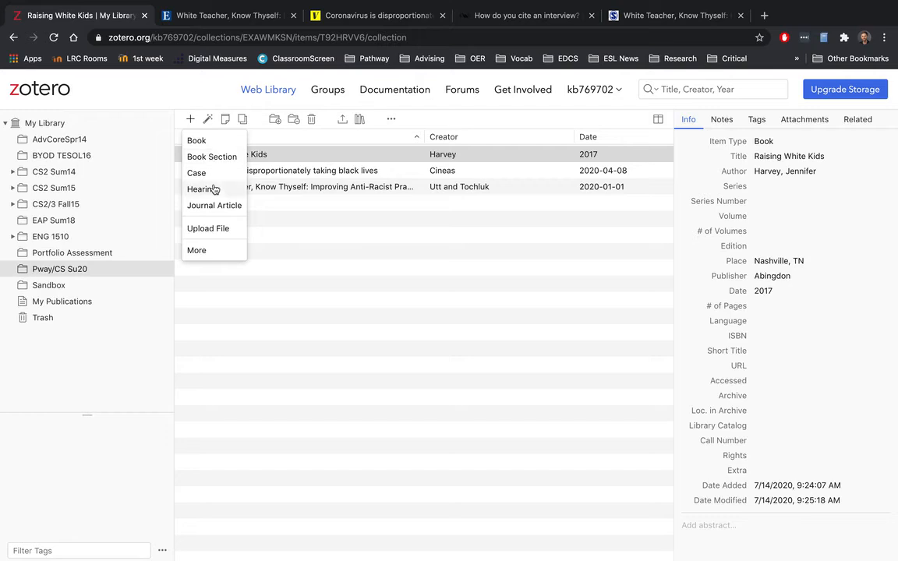
Step: Create a new Interview item from the full list of item types
left_click(209, 251)
scroll(210, 255, "down", 5)
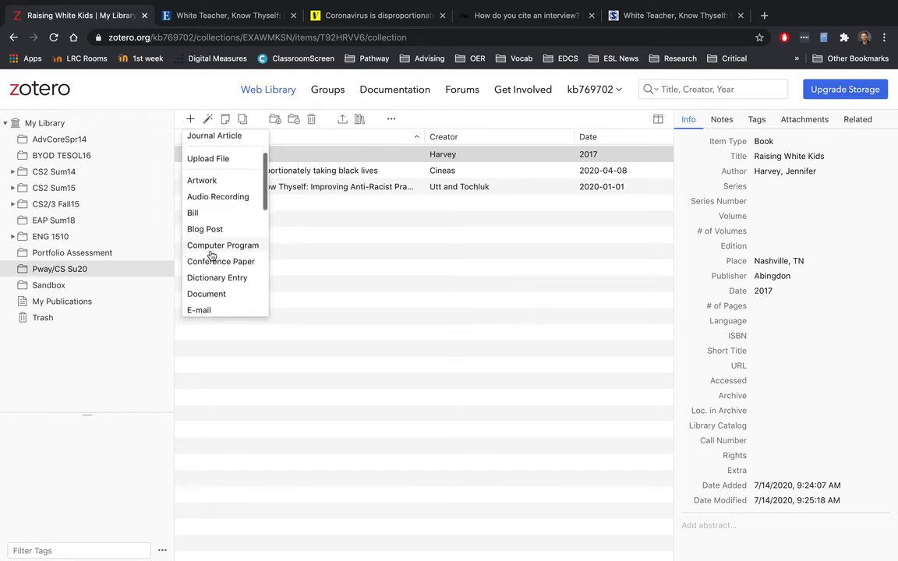
scroll(210, 255, "down", 3)
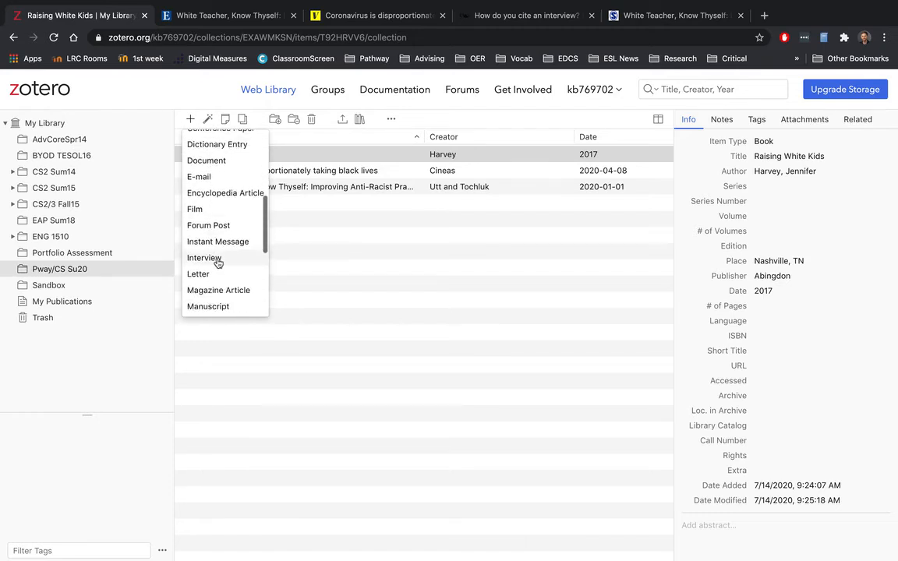
left_click(217, 257)
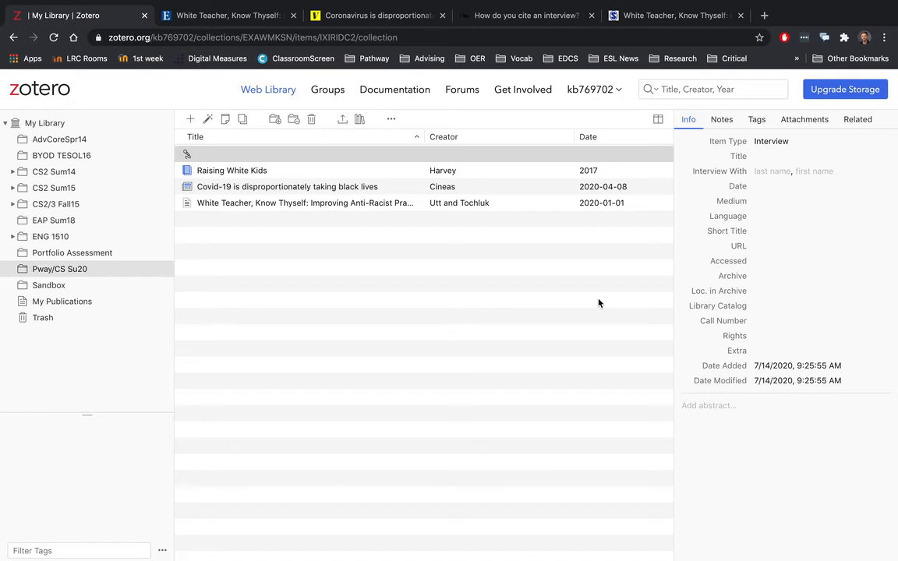
Step: Enter the interviewee's last and first name, date 7/10/2020 and medium 'personal communication'
left_click(770, 173)
left_click(828, 172)
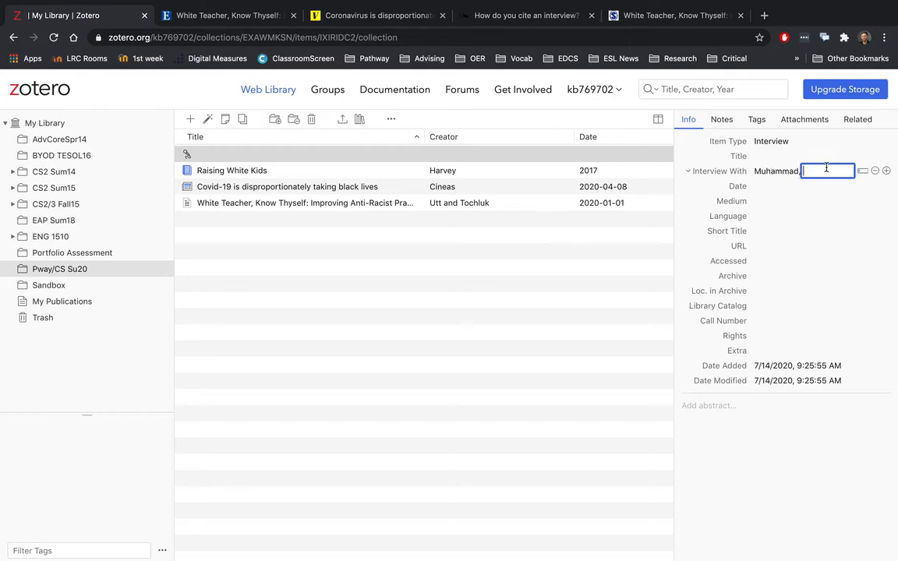
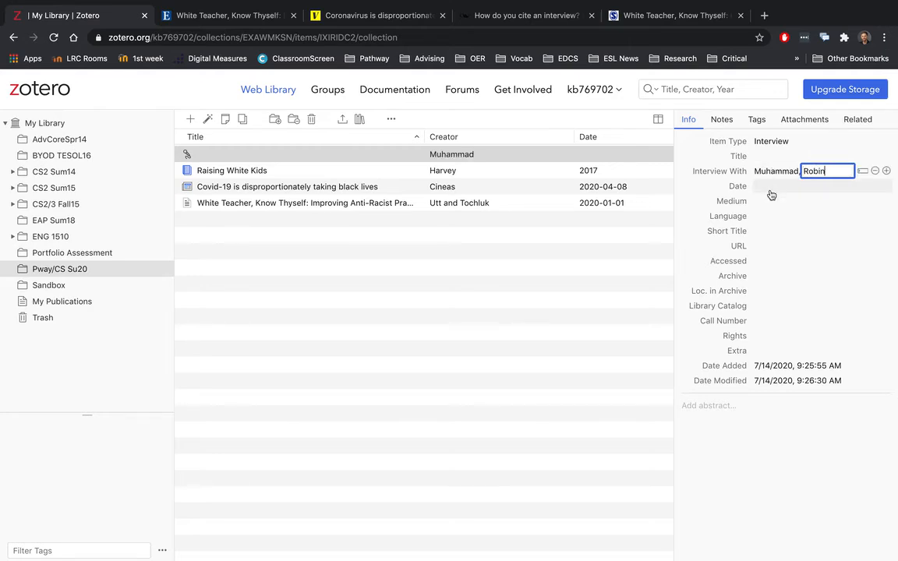
key("Tab")
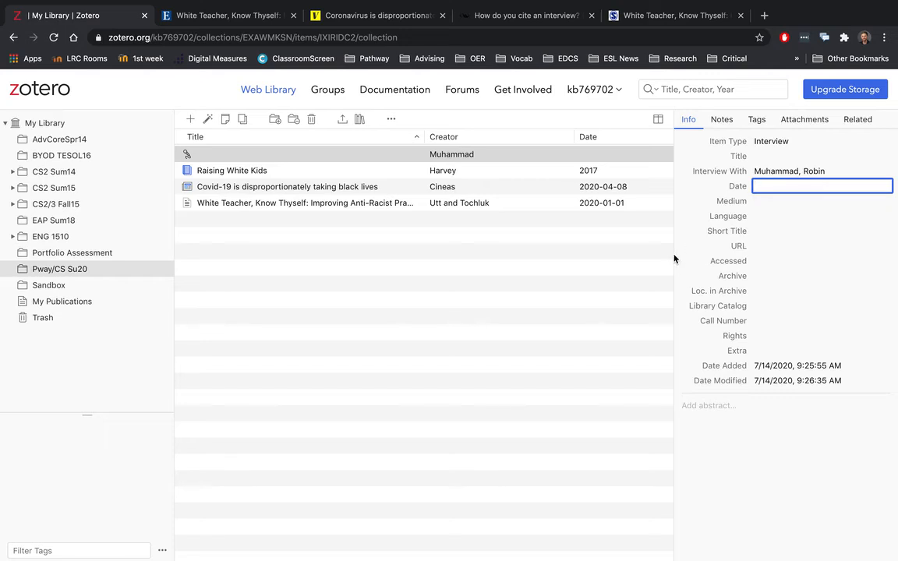
type("7/10/2020")
left_click(764, 201)
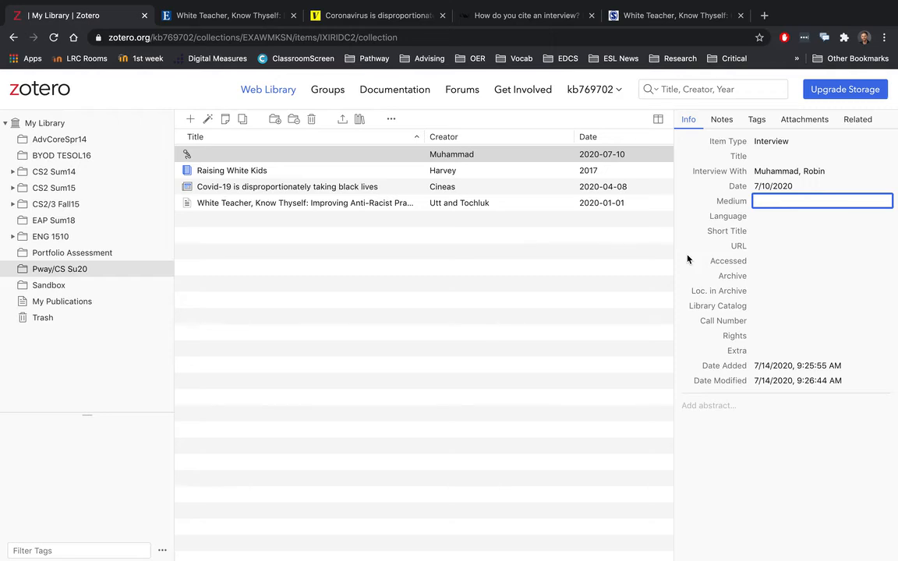
type("personal communication")
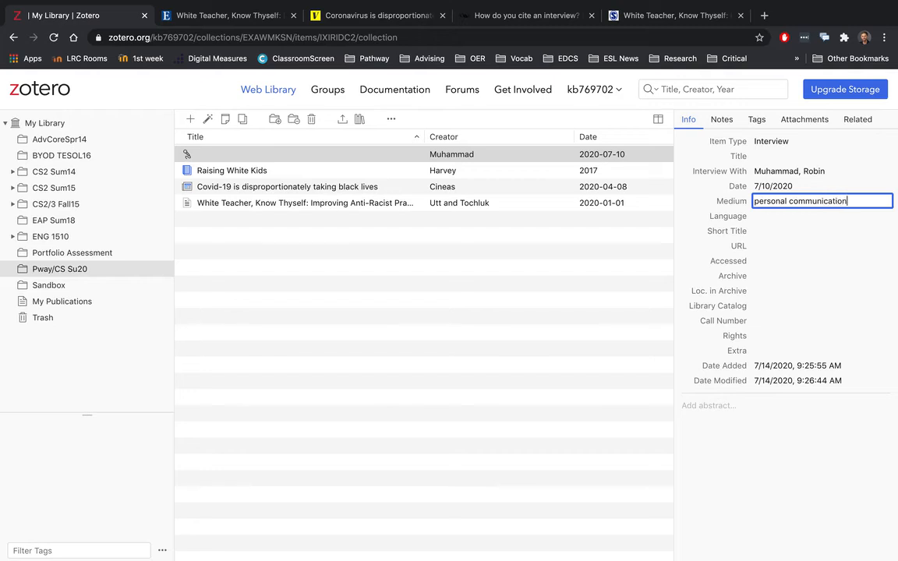
left_click(681, 220)
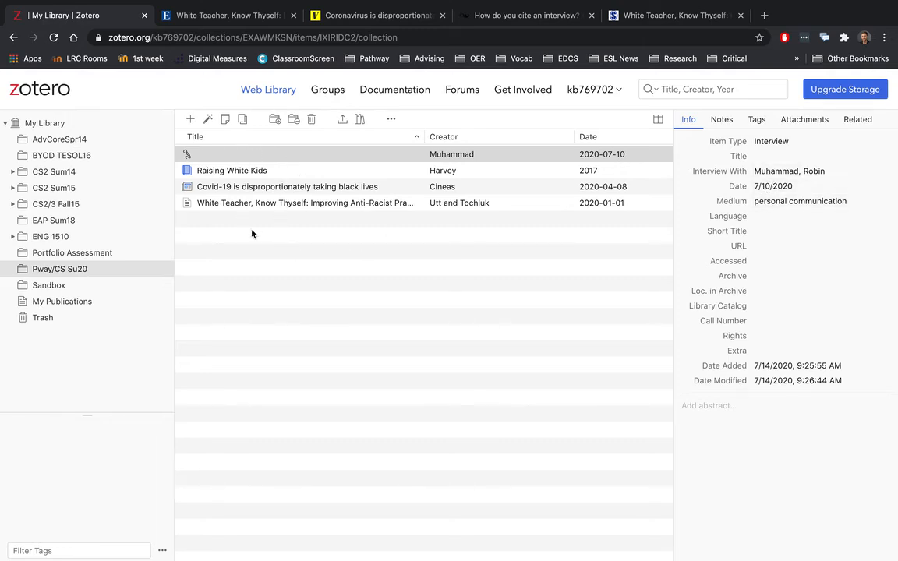
Step: Select all four collection items and generate their bibliography
left_click(296, 221)
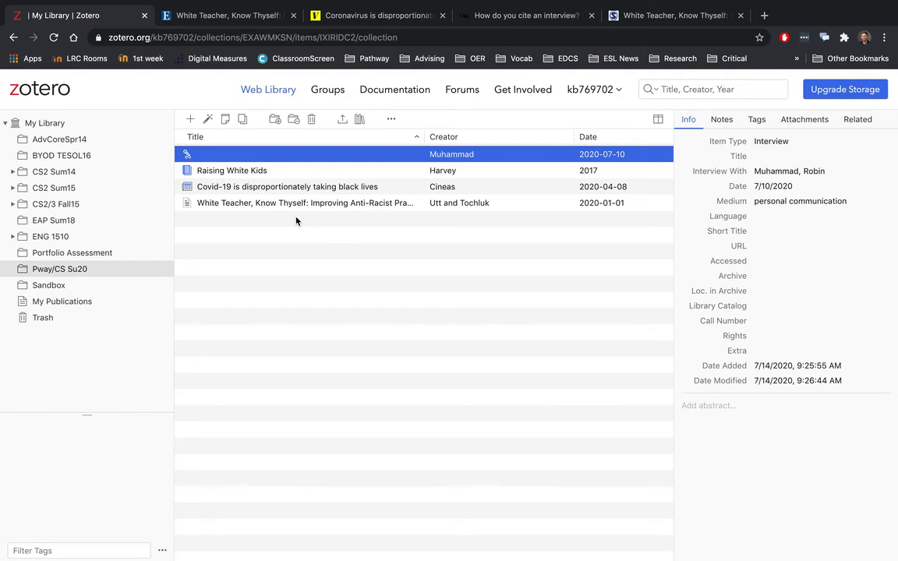
left_click(279, 207, "shift")
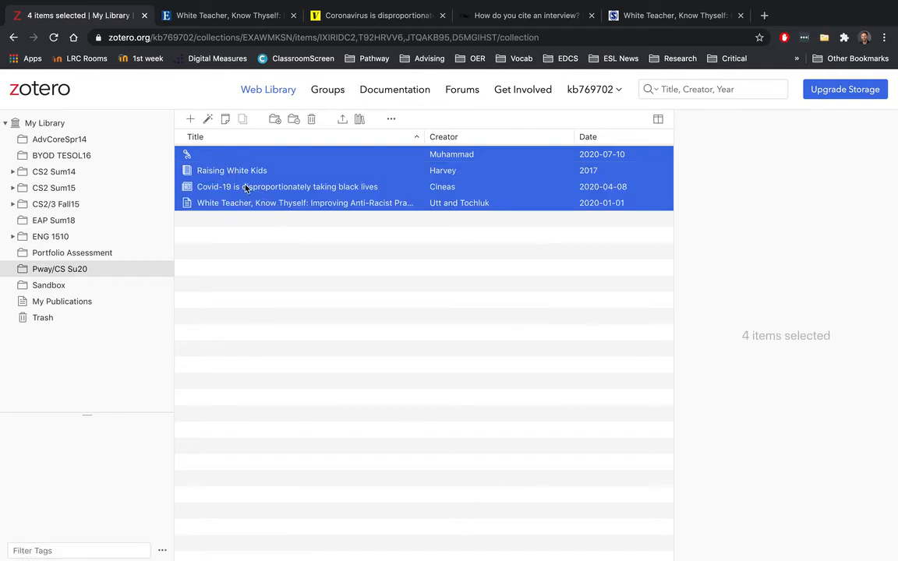
left_click(360, 120)
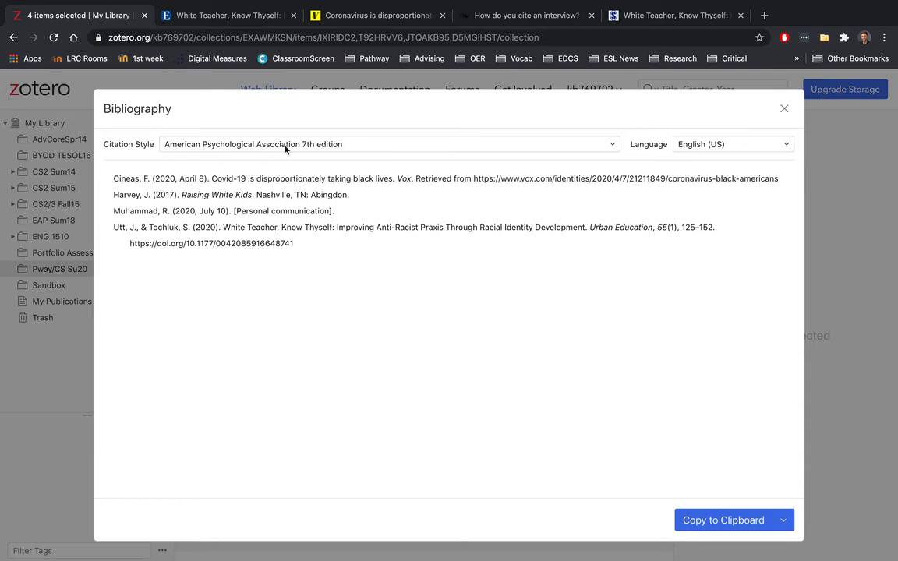
Step: Confirm American Psychological Association 7th edition as the style and copy the four-source bibliography to the clipboard
left_click(613, 145)
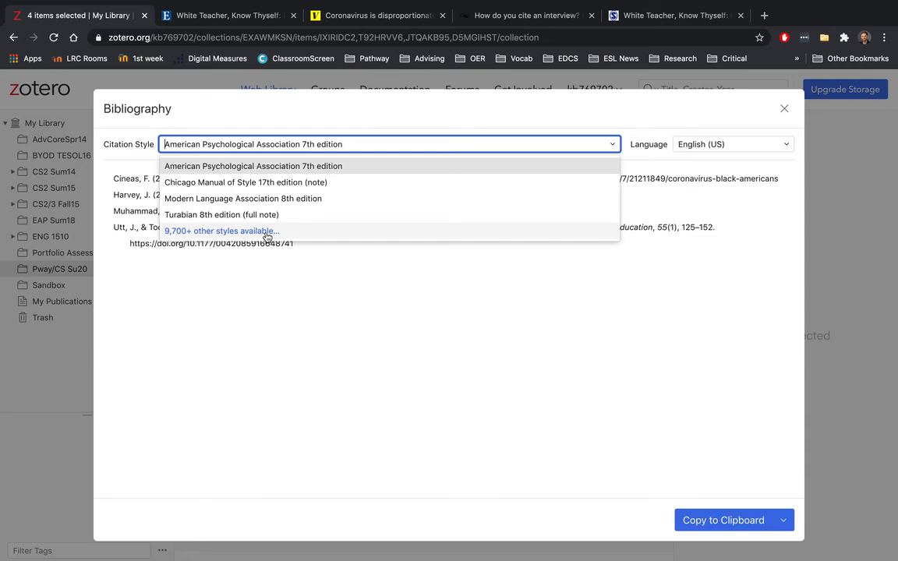
left_click(363, 169)
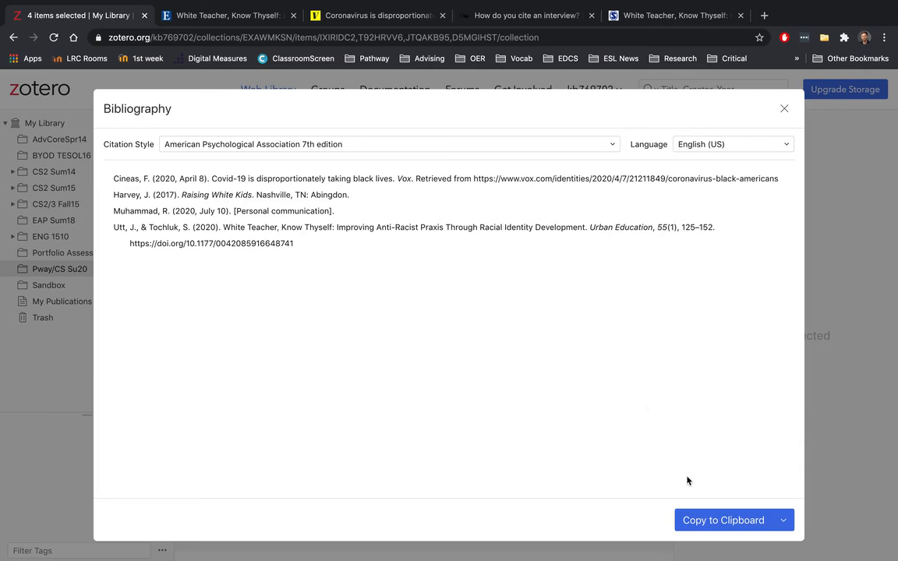
left_click(723, 528)
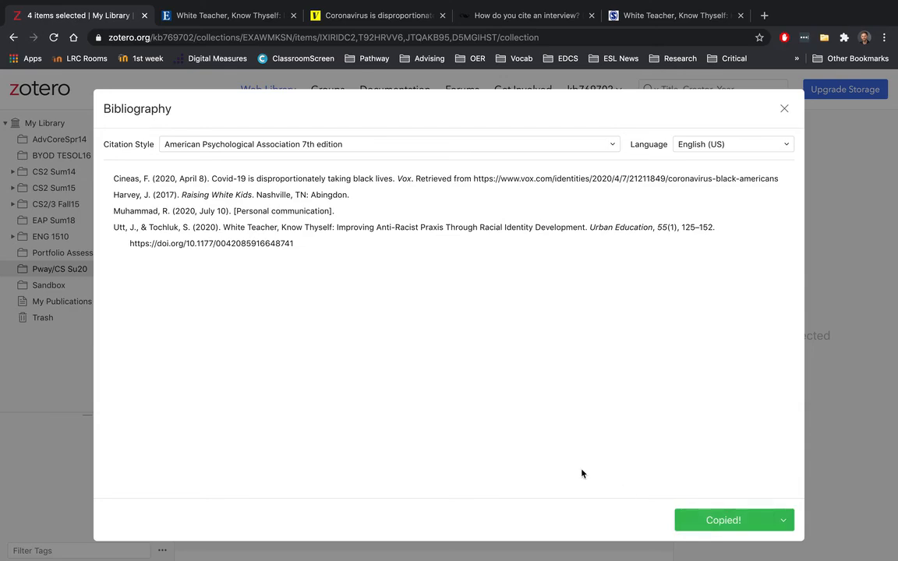
key("ctrl+Up")
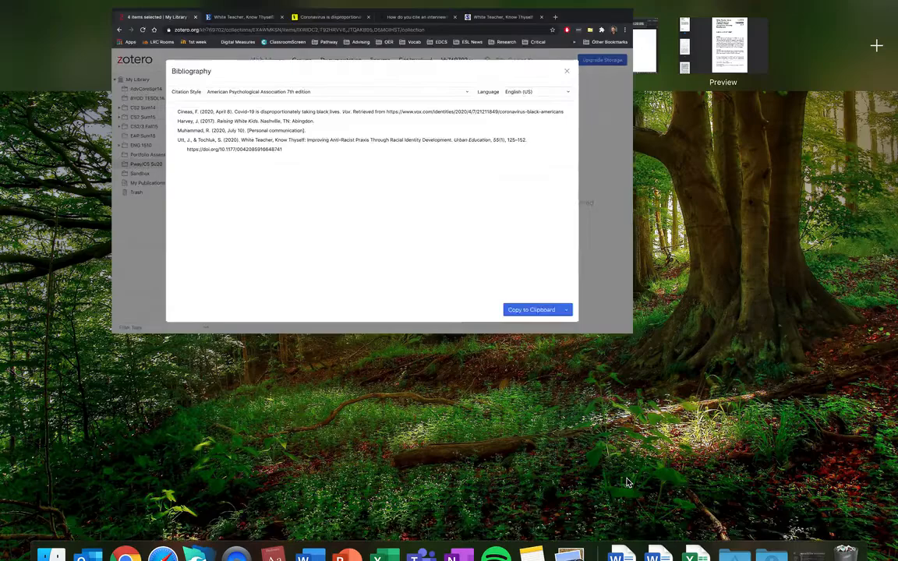
Step: Paste the four APA 7th edition references below the References heading in the Word document
left_click(631, 54)
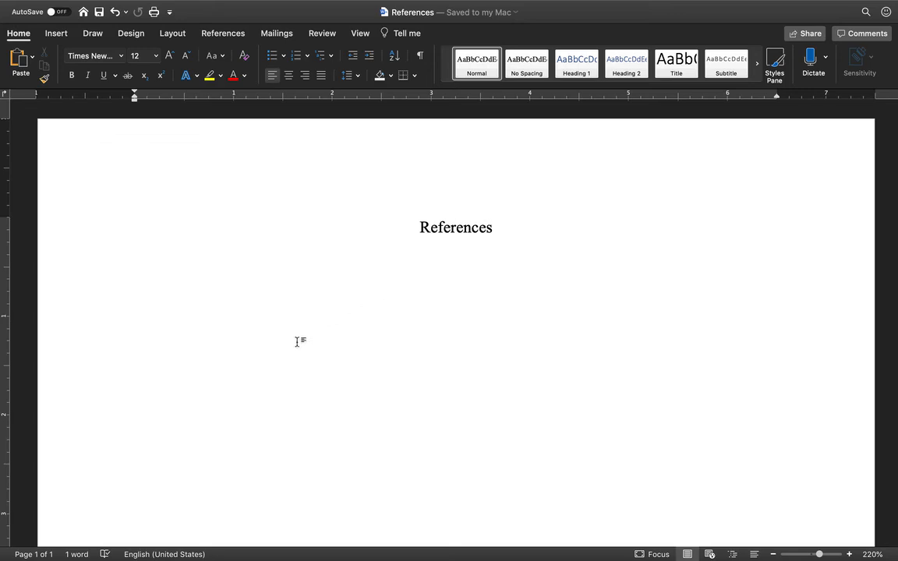
key("super+v")
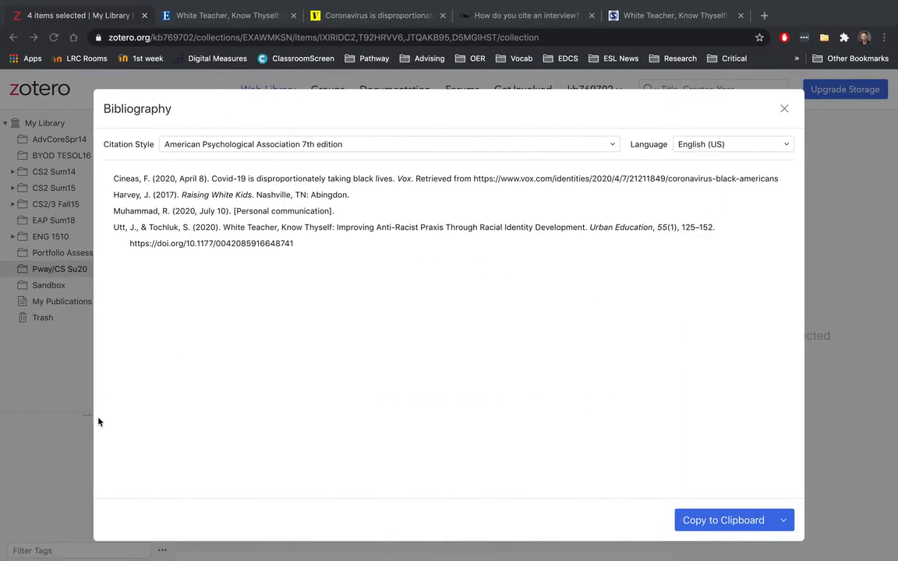
Step: Close the Bibliography dialog and select the 'White Teacher, Know Thyself' article to view its Info pane
left_click(784, 109)
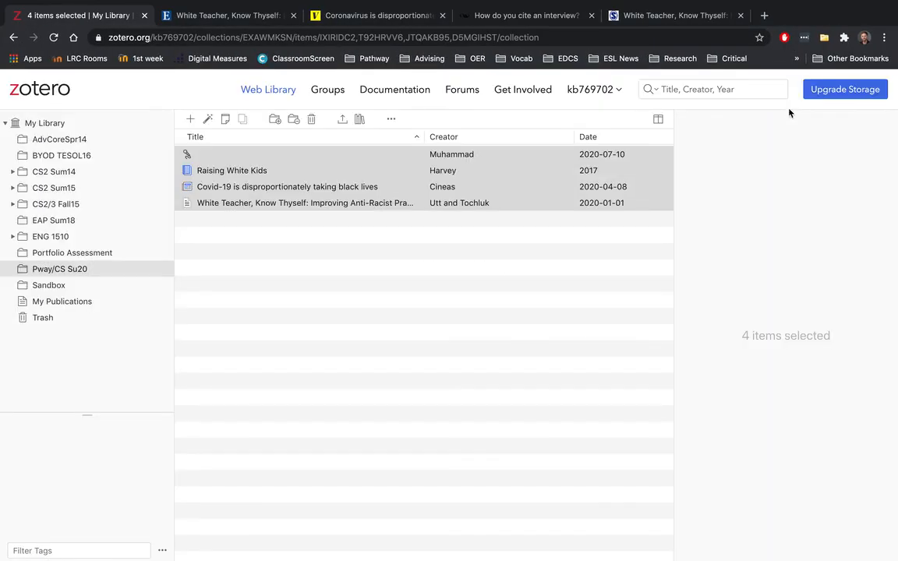
left_click(354, 204)
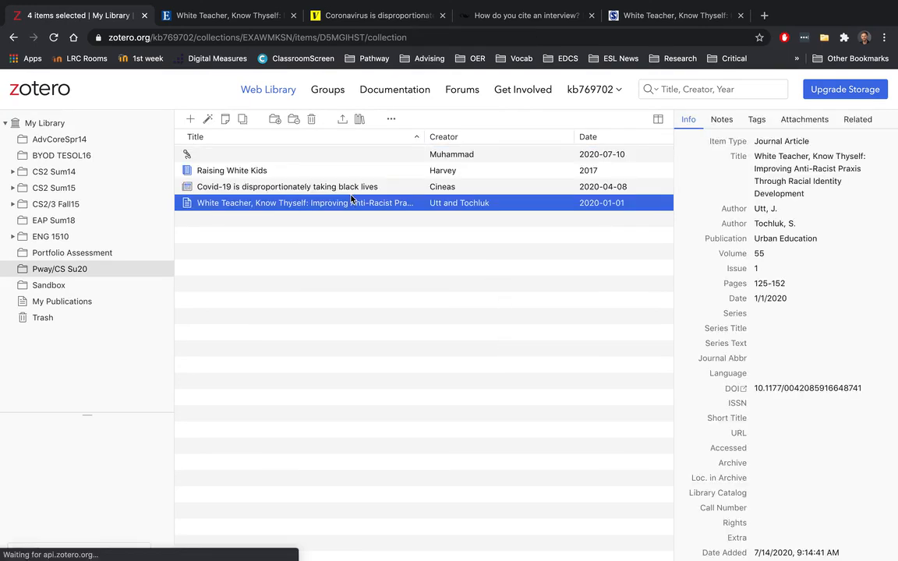